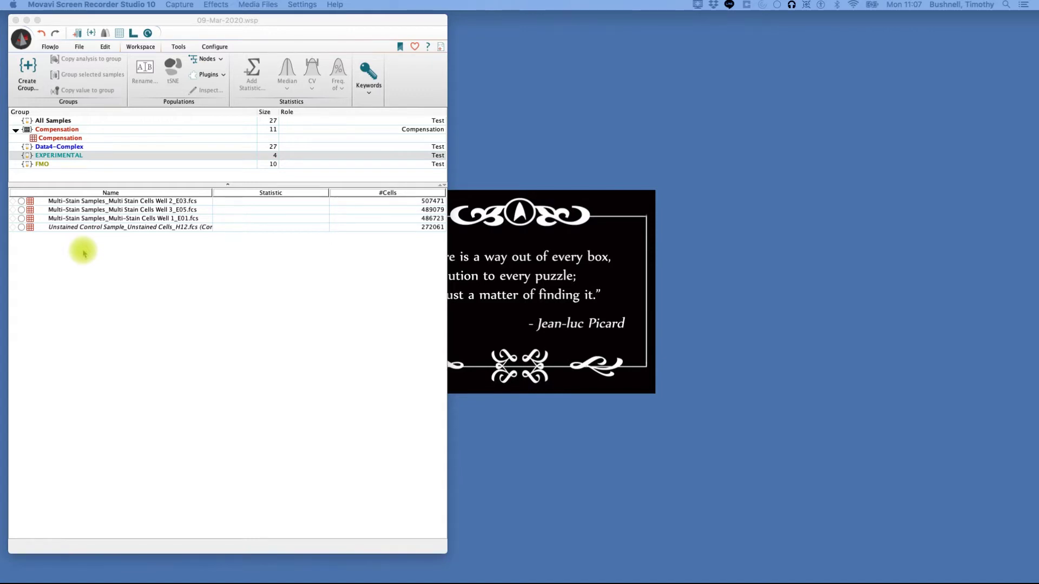
Run flowAI on Well 1_E01 with the default channels, giving 30.1% bad and 69.9% good events.
click(102, 223)
click(105, 217)
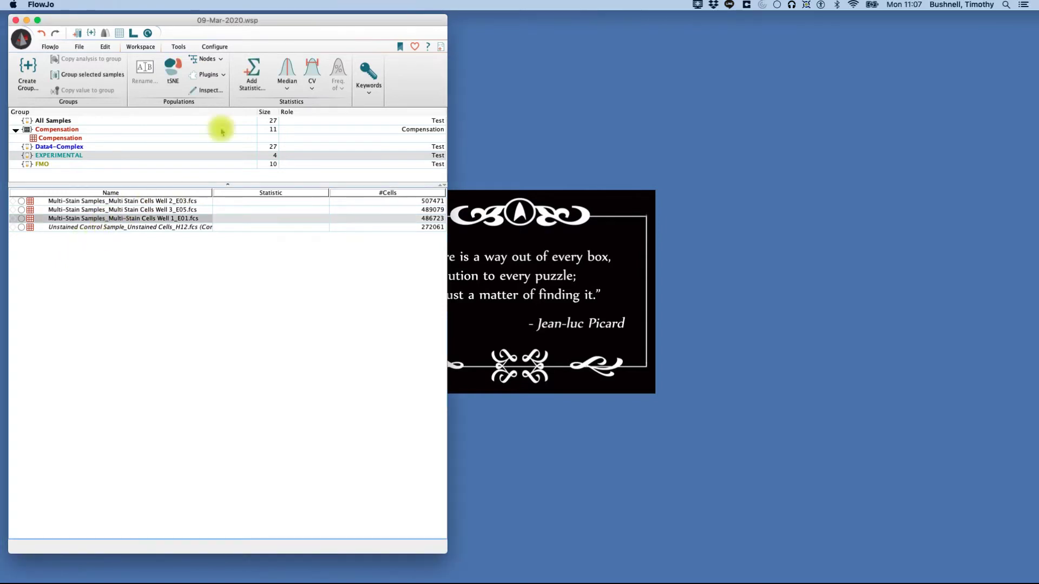
click(209, 75)
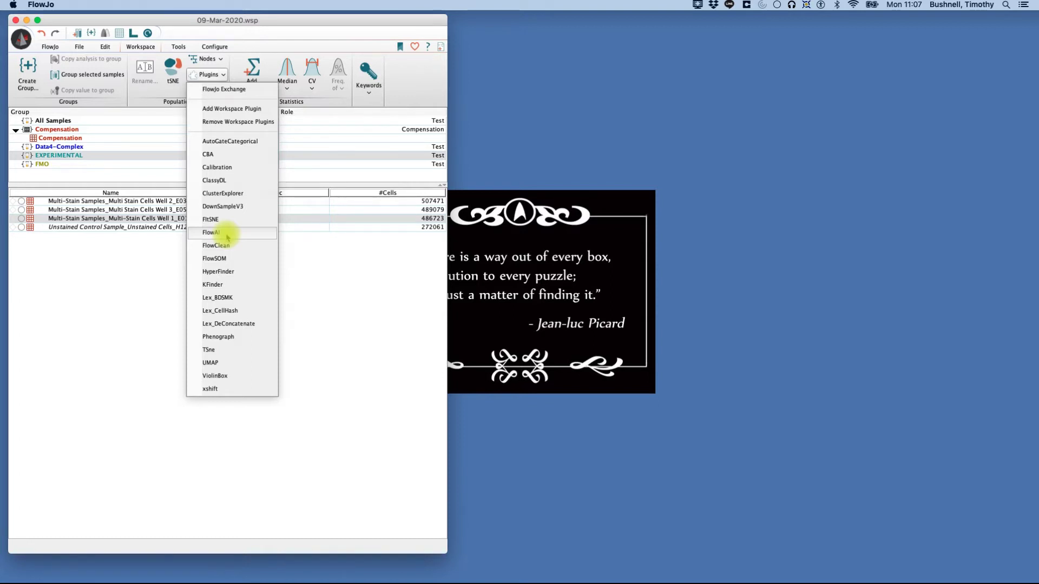
click(226, 233)
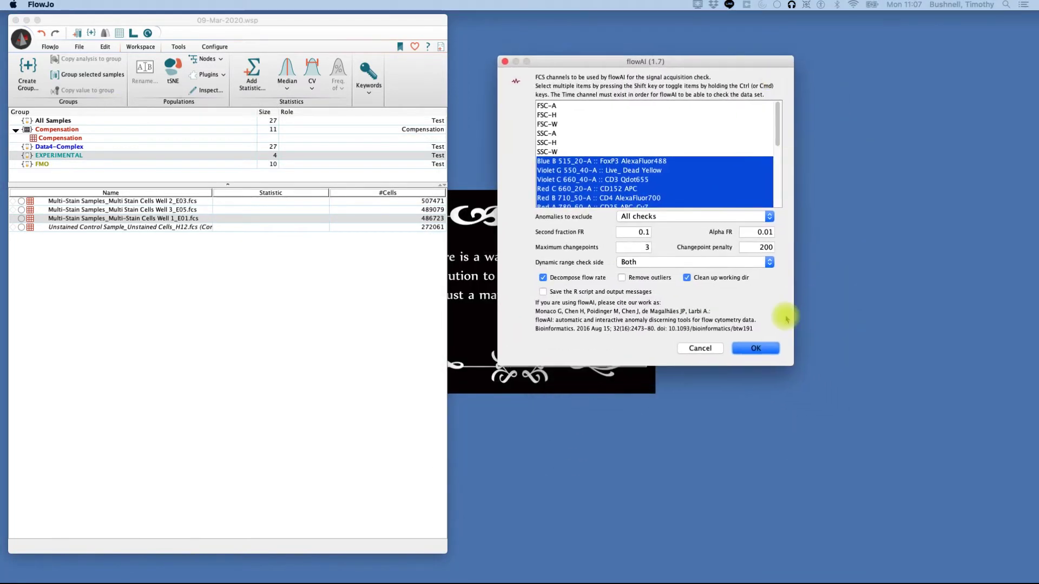
scroll(590, 168, down, 5)
scroll(590, 168, down, 5)
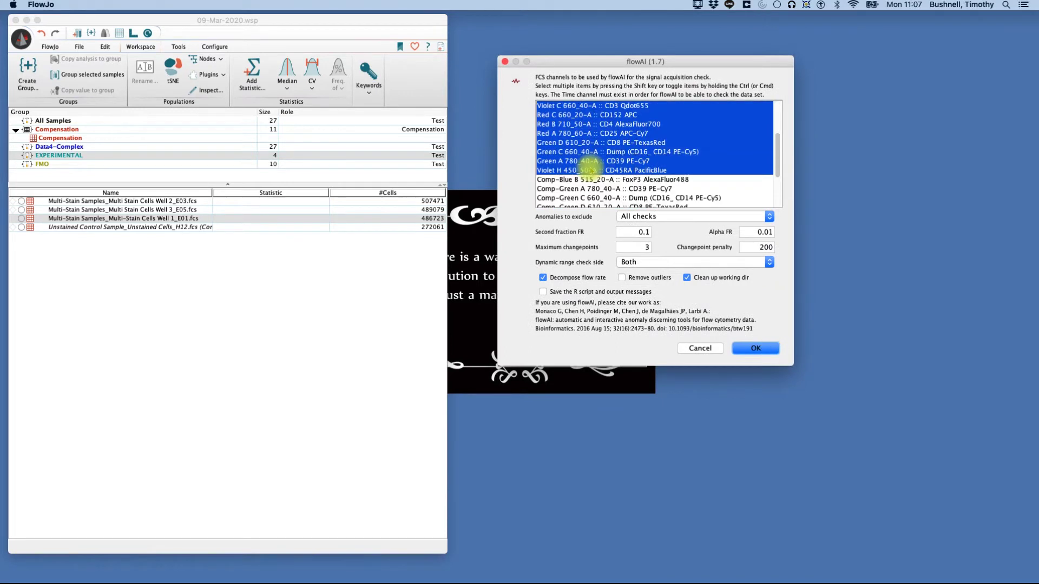
scroll(591, 168, up, 5)
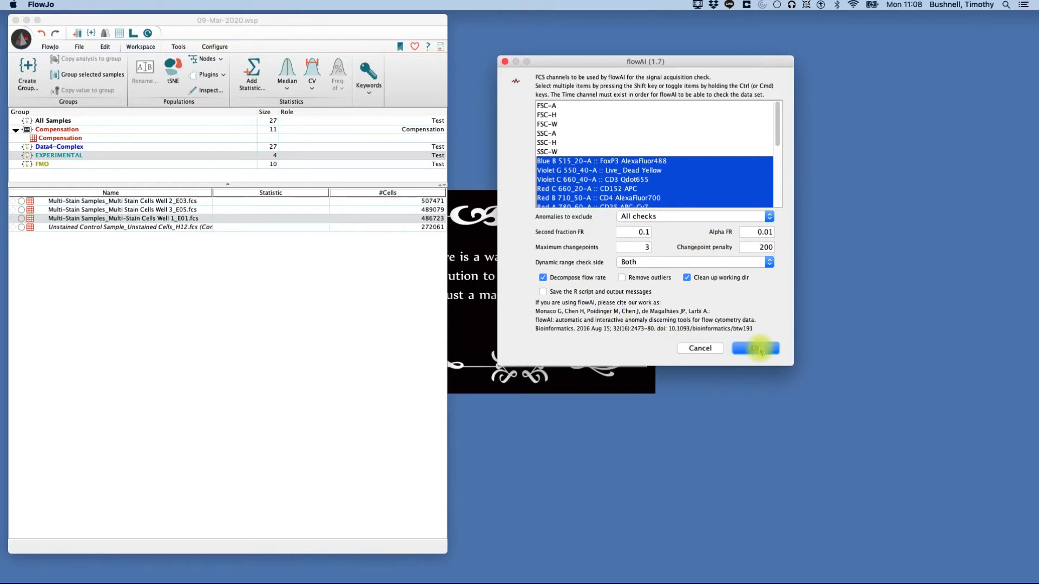
click(757, 349)
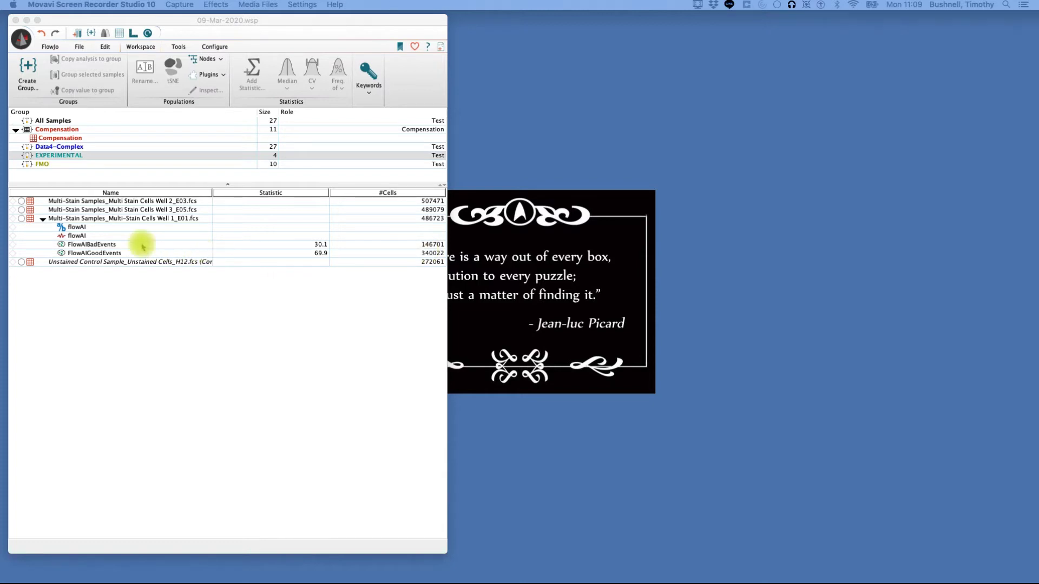
Open a FlowAIBadEvents graph with FSC-A on the Y axis and Time on the X axis.
click(104, 244)
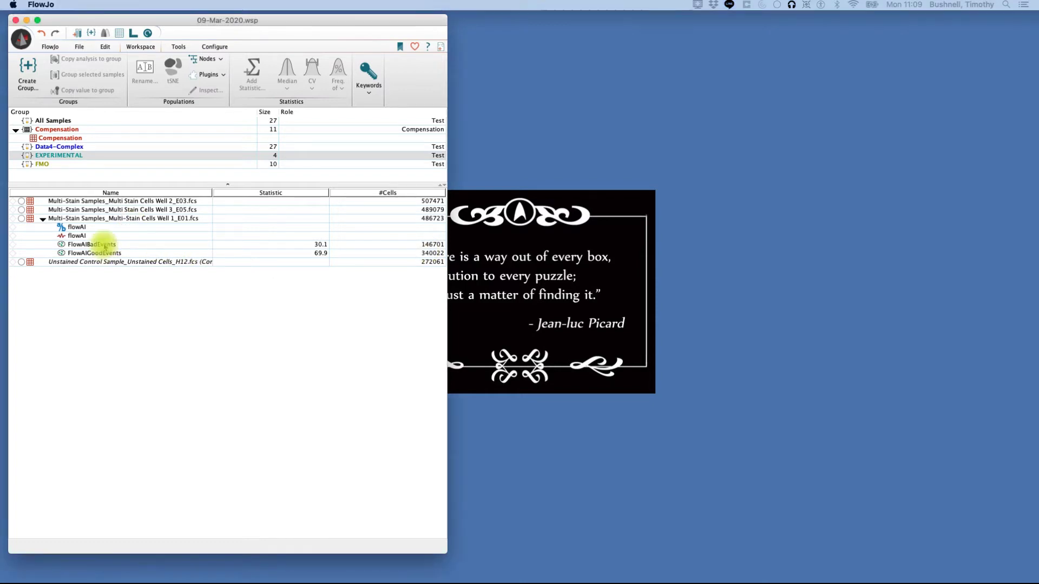
double_click(105, 245)
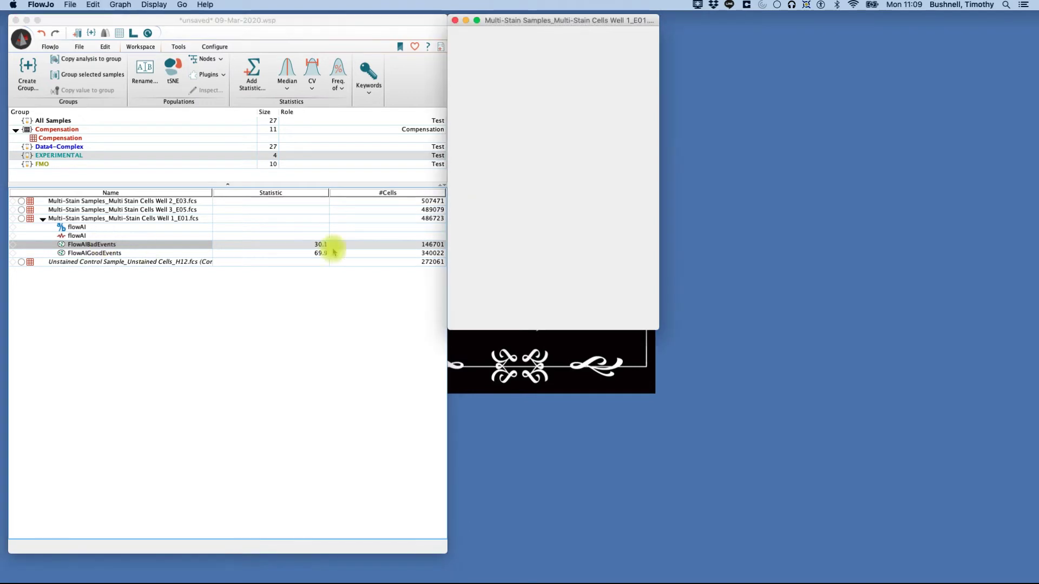
drag(585, 33, 643, 23)
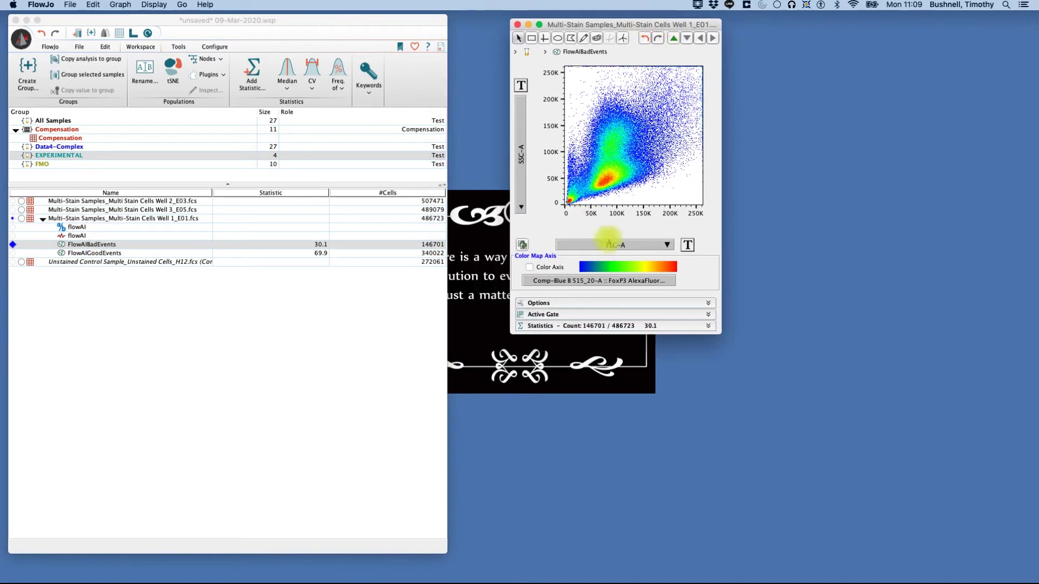
click(521, 205)
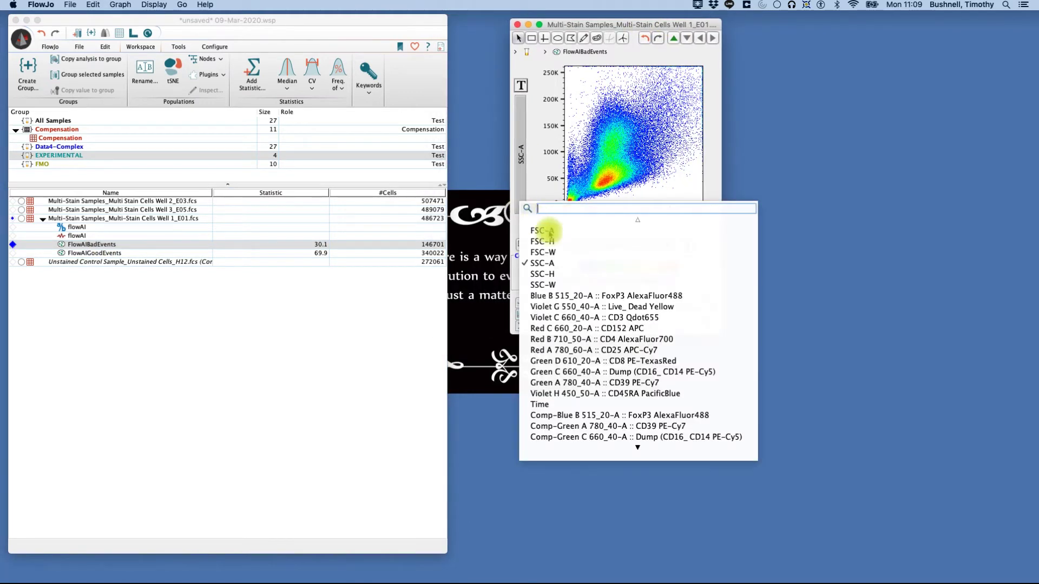
click(536, 232)
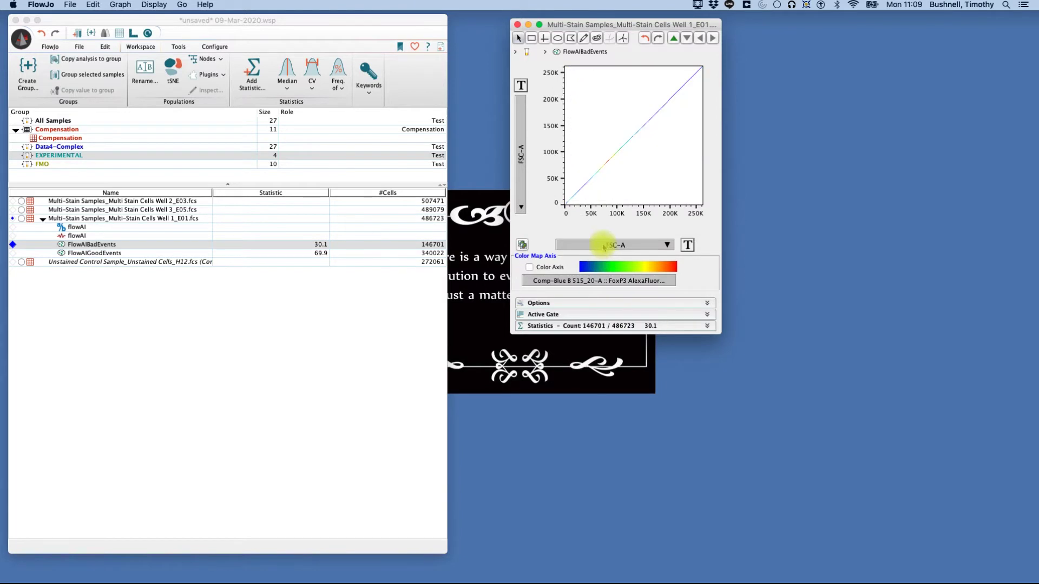
click(604, 244)
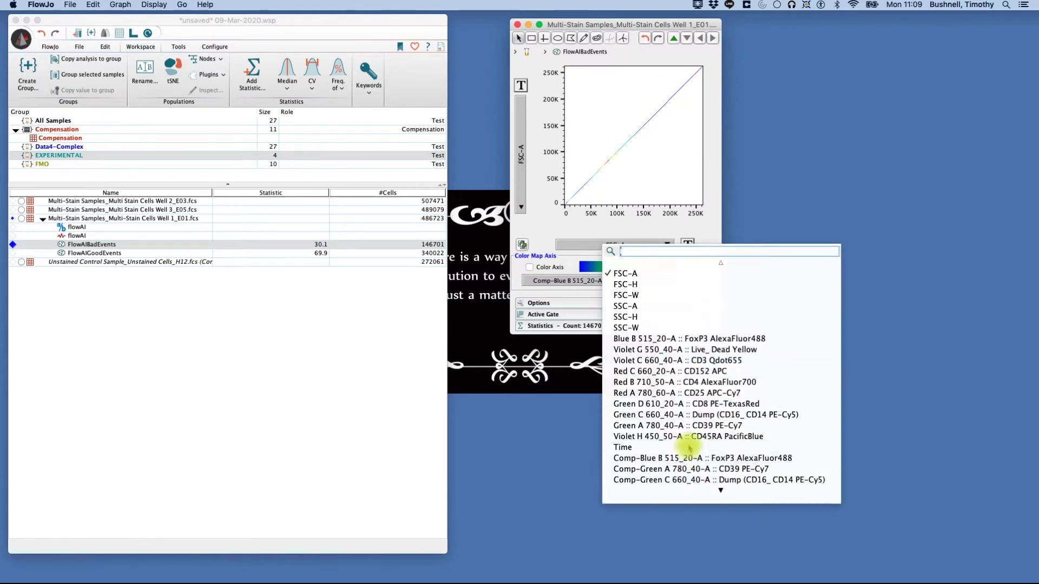
click(623, 447)
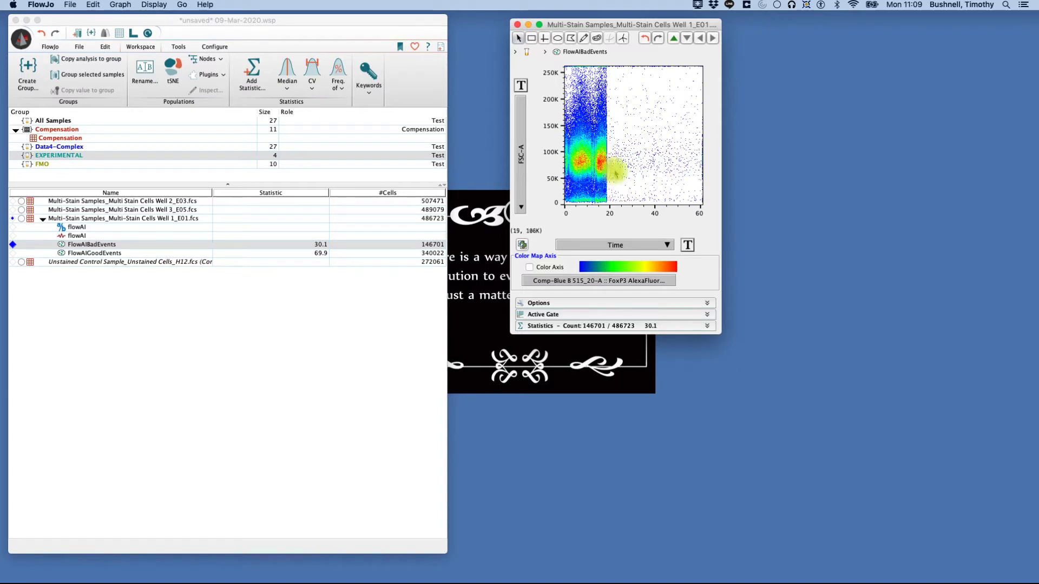
click(120, 254)
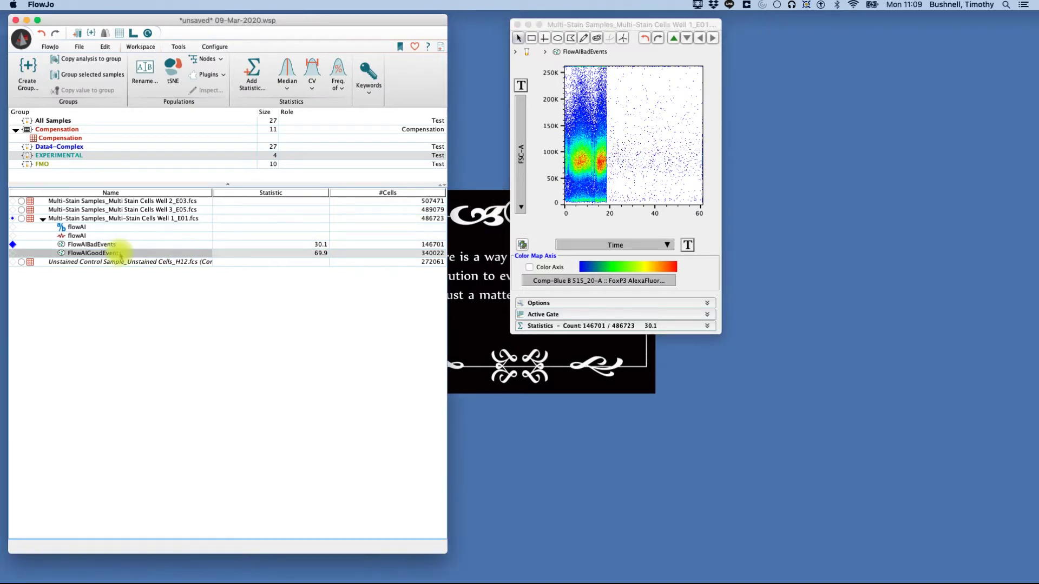
Open a FlowAIGoodEvents graph with Time on the X axis and FSC-A on the Y axis.
double_click(120, 254)
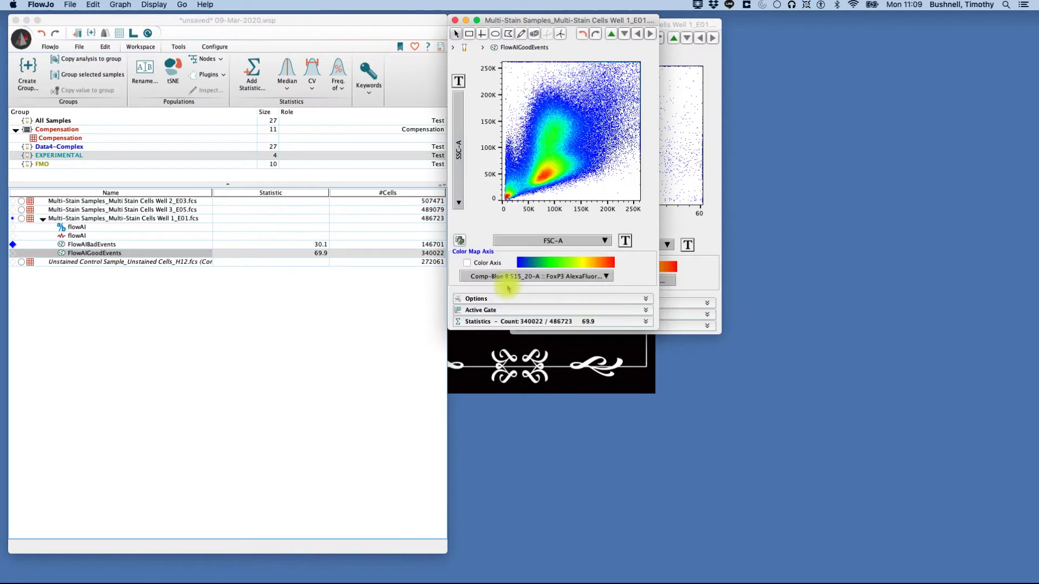
click(538, 242)
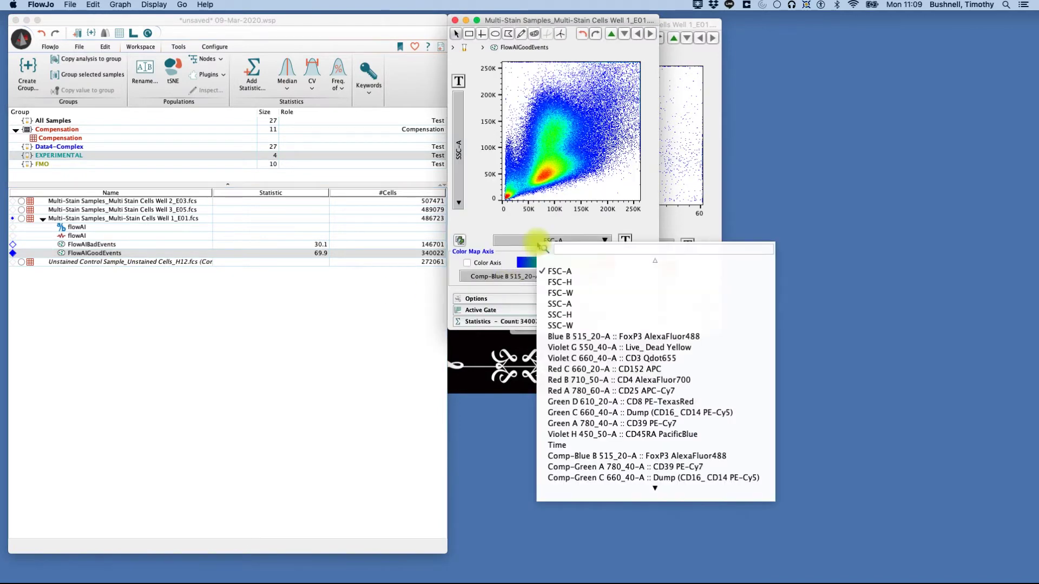
click(572, 449)
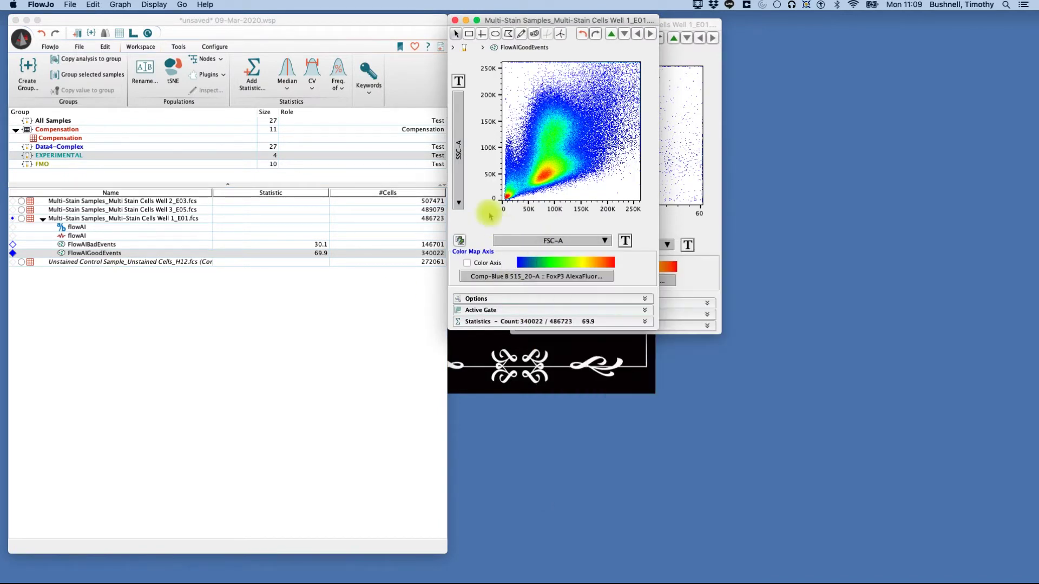
click(459, 206)
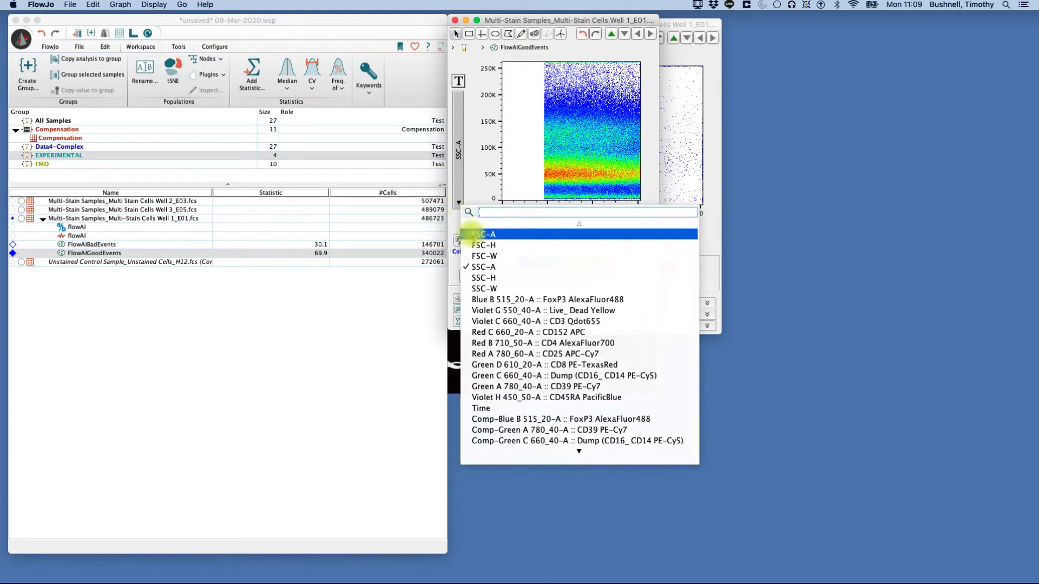
click(483, 235)
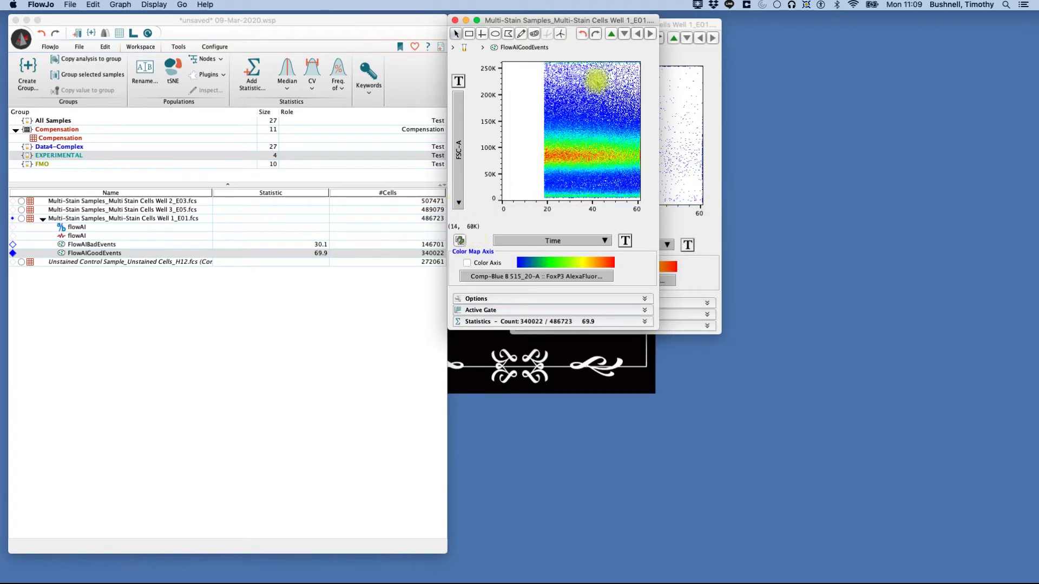
Compare the good-events plot with the bad-events plot, then close the FlowAIBadEvents graph.
drag(597, 20, 836, 32)
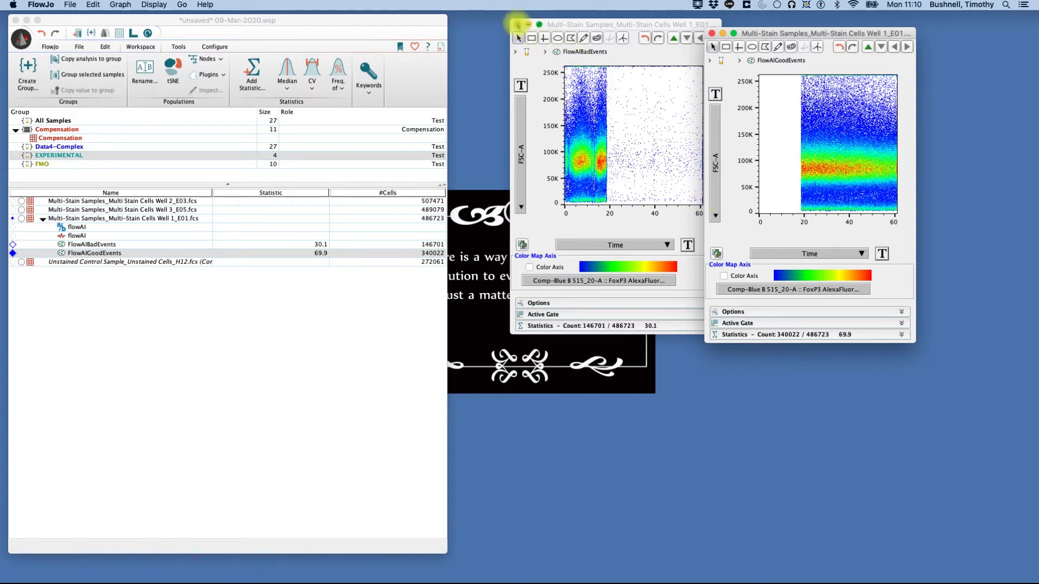
click(518, 24)
drag(799, 34, 625, 30)
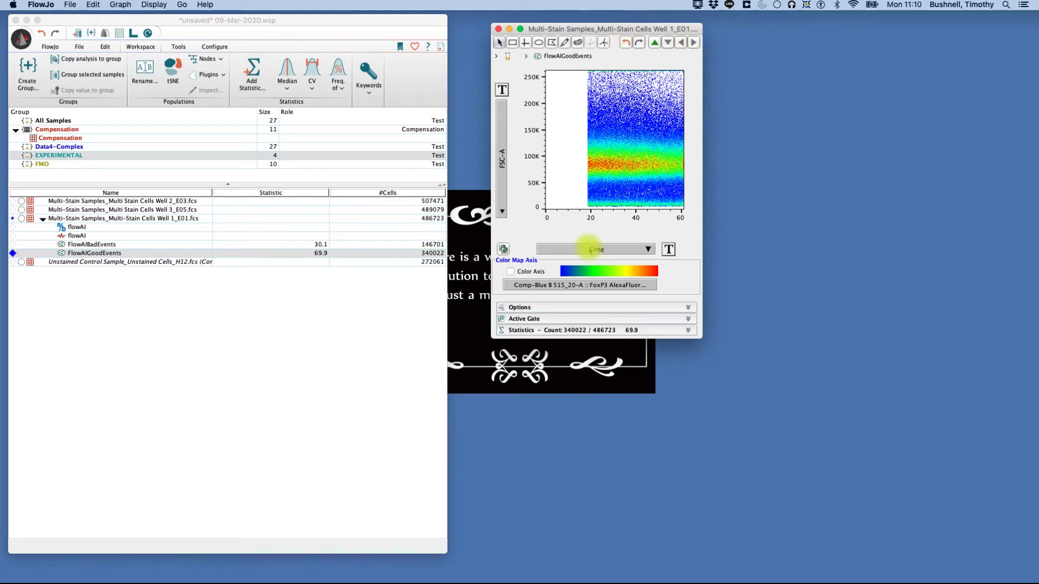
Set the X axis to FSC-H and outline the singlet diagonal with a polygon gate.
click(593, 249)
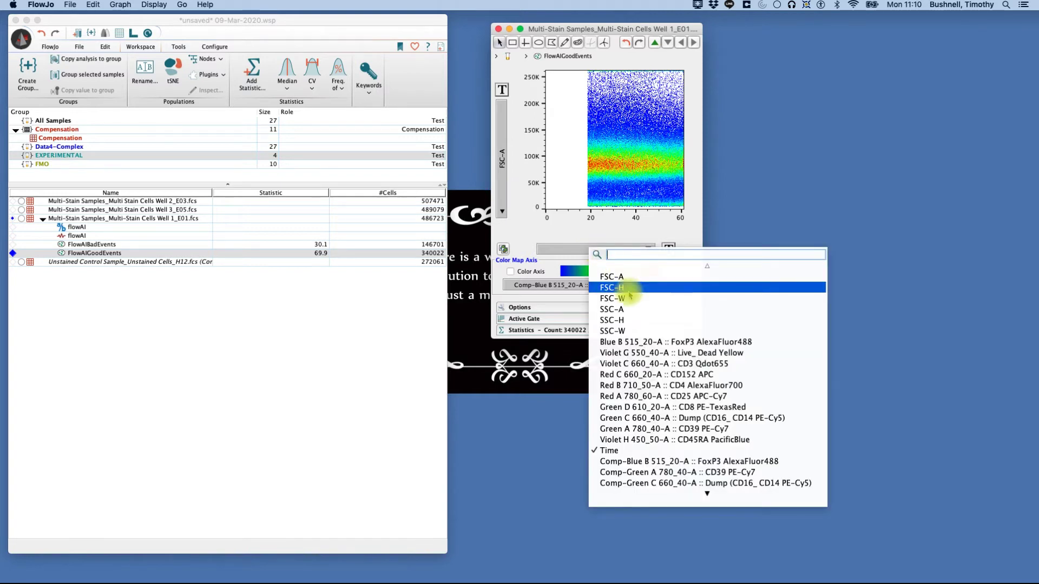
click(630, 289)
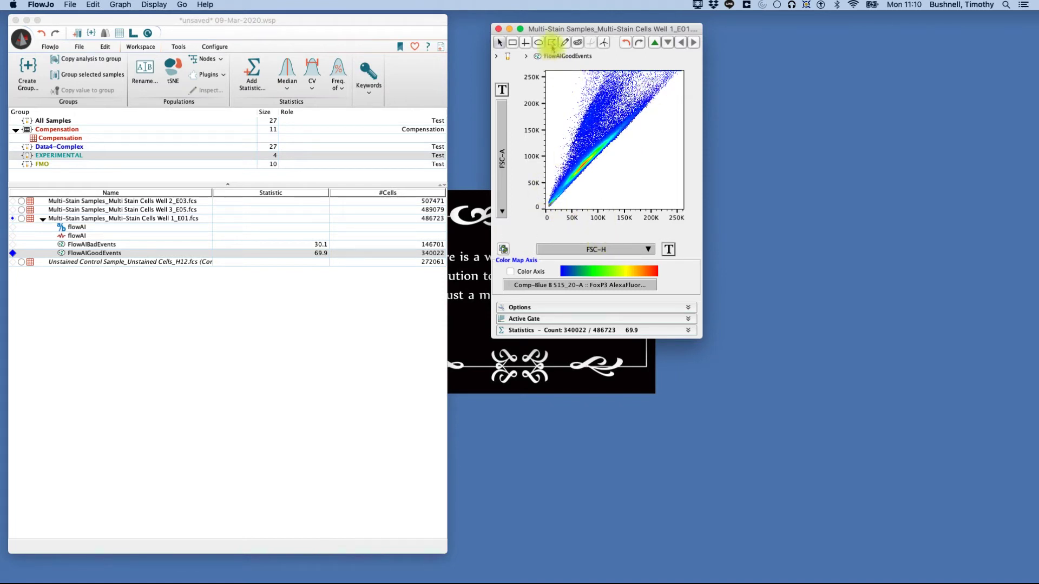
click(551, 43)
click(547, 192)
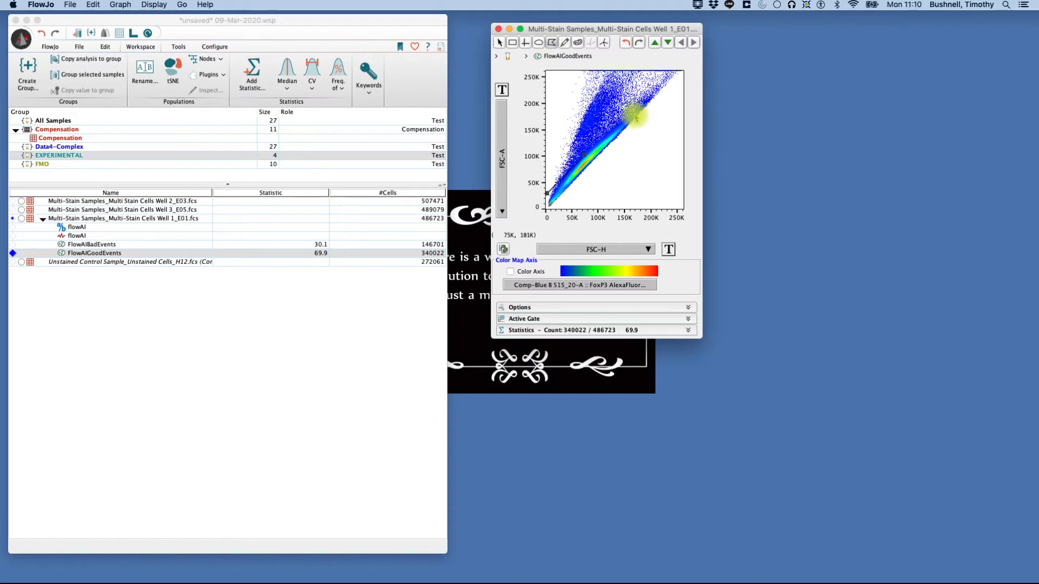
click(644, 86)
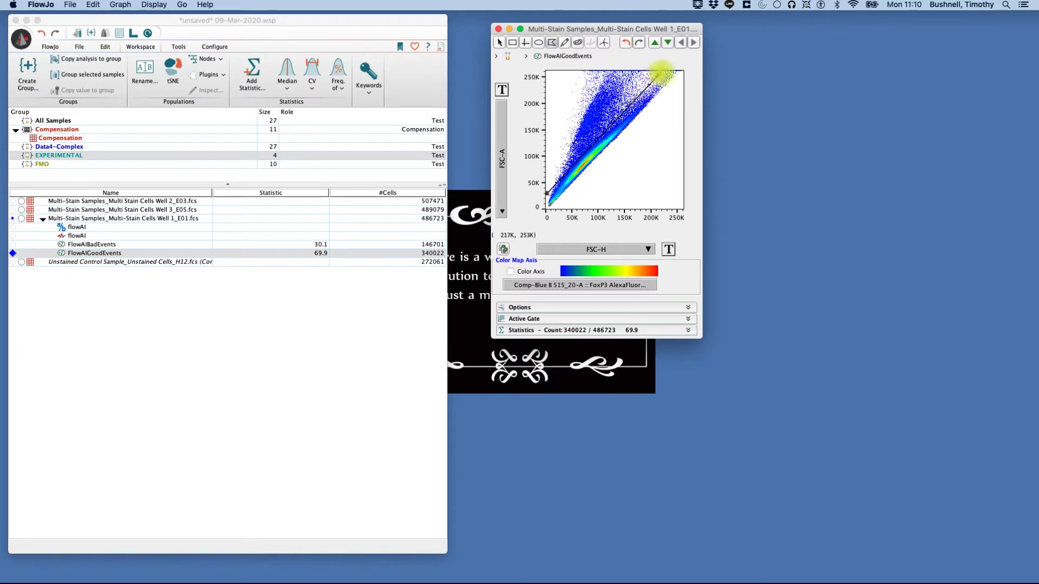
click(663, 72)
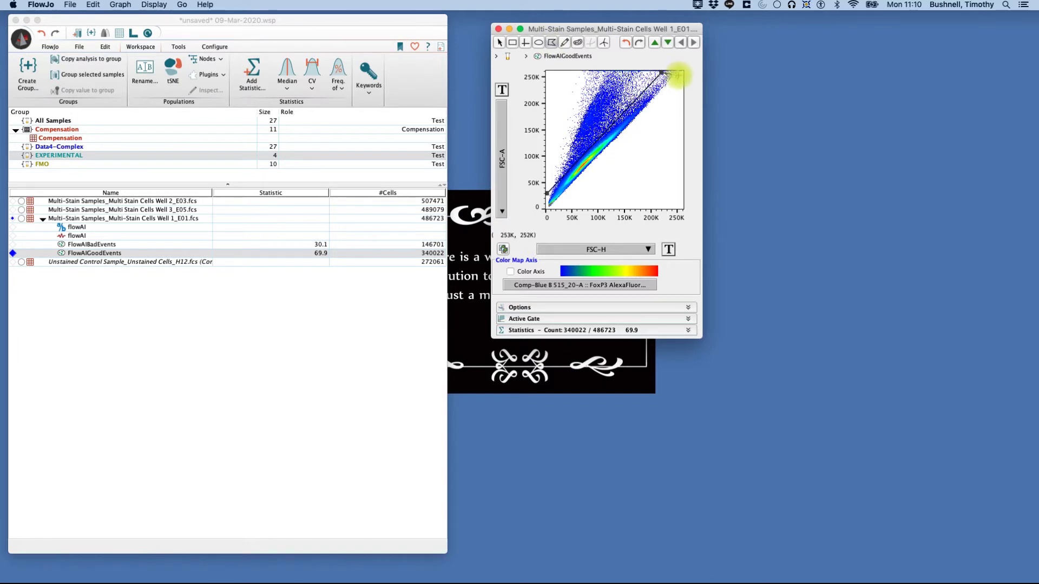
click(678, 76)
click(559, 209)
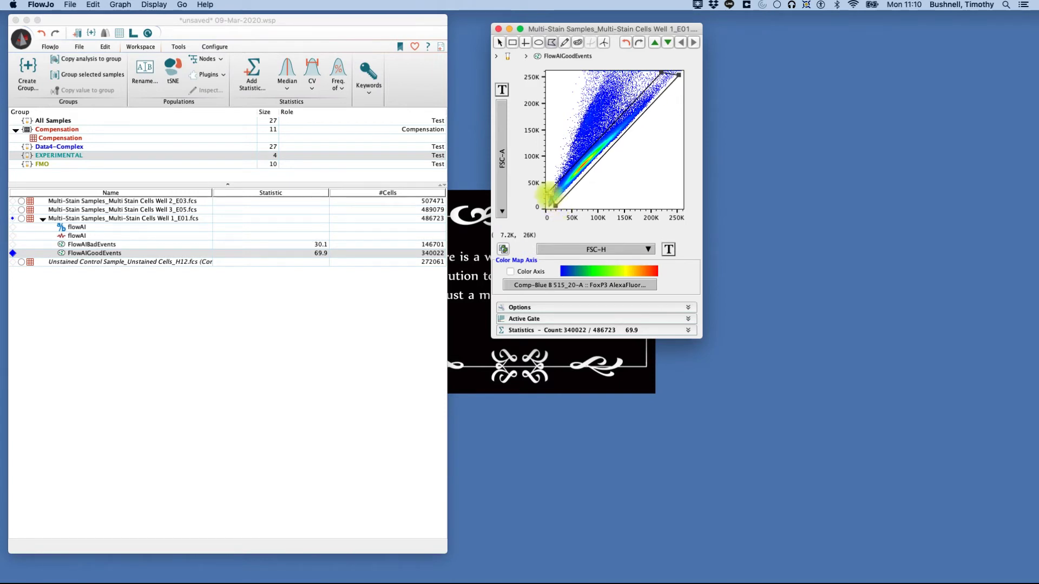
Close the gate as Single Cells (88.5%, 301,059 events) and display that population.
double_click(546, 193)
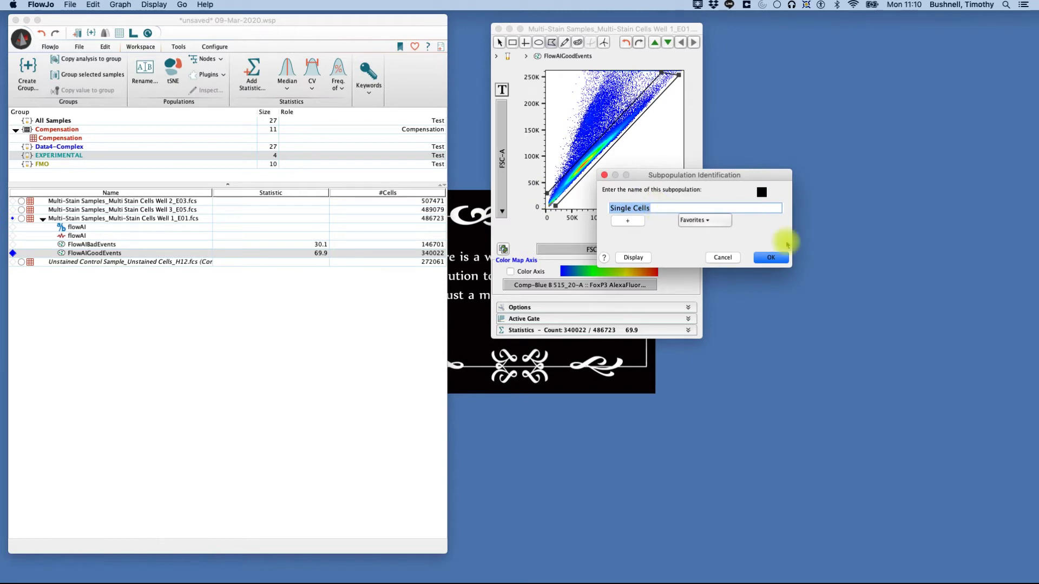
click(771, 258)
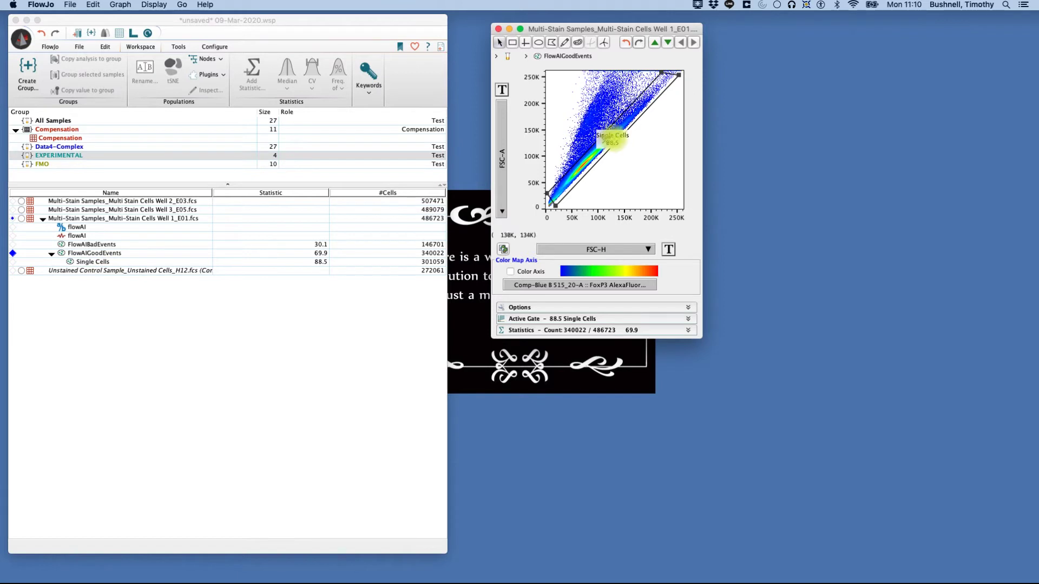
drag(612, 140, 642, 165)
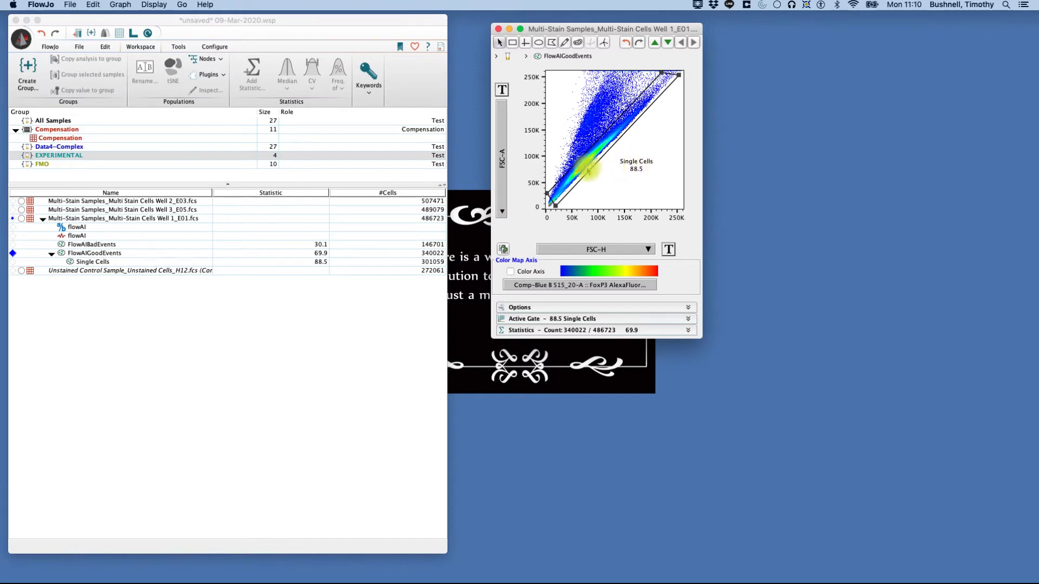
double_click(587, 170)
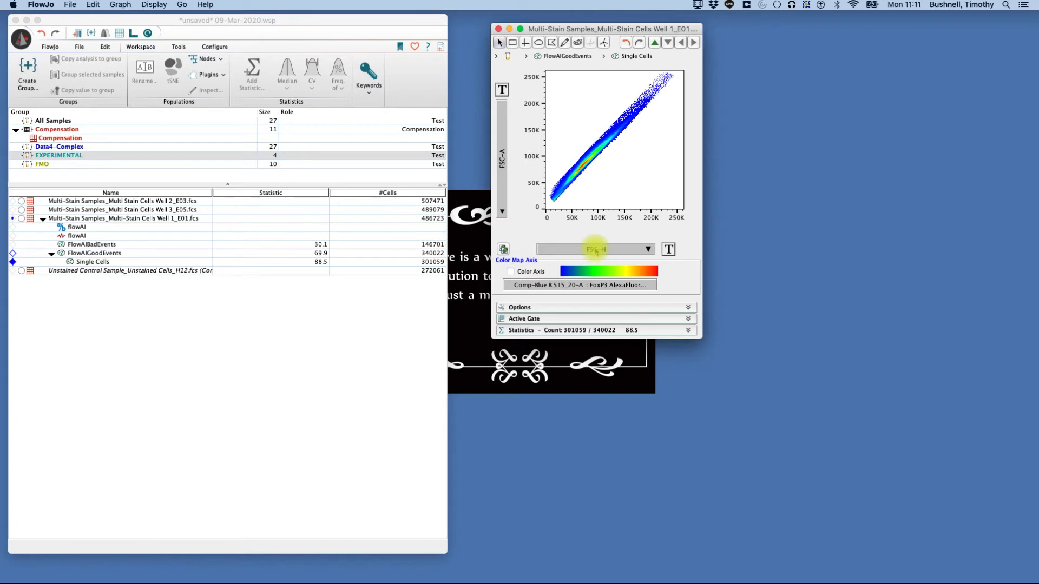
Plot Single Cells with FSC-A on the X axis and SSC-A on the Y axis.
click(595, 249)
click(605, 258)
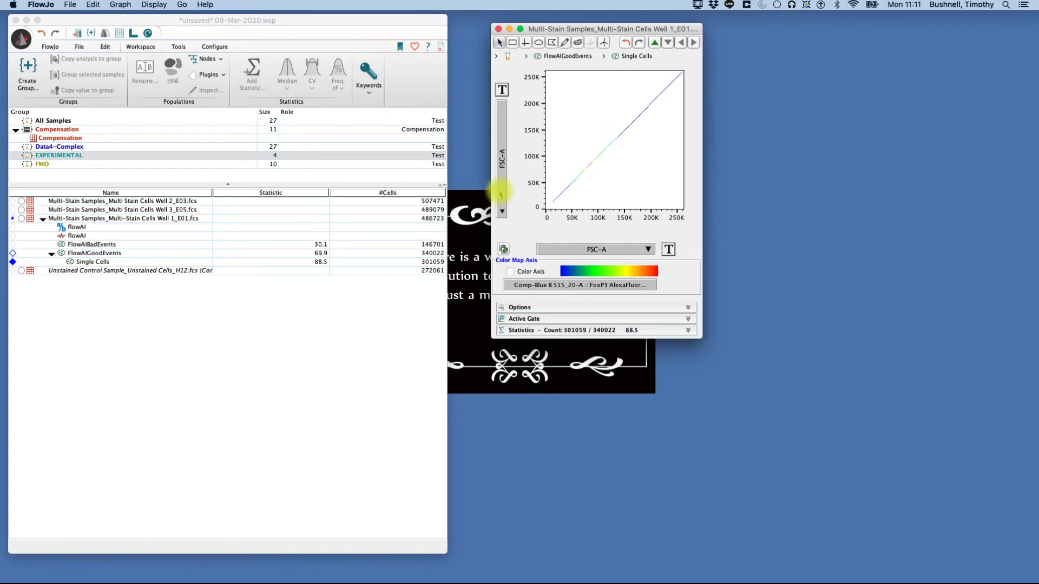
click(501, 212)
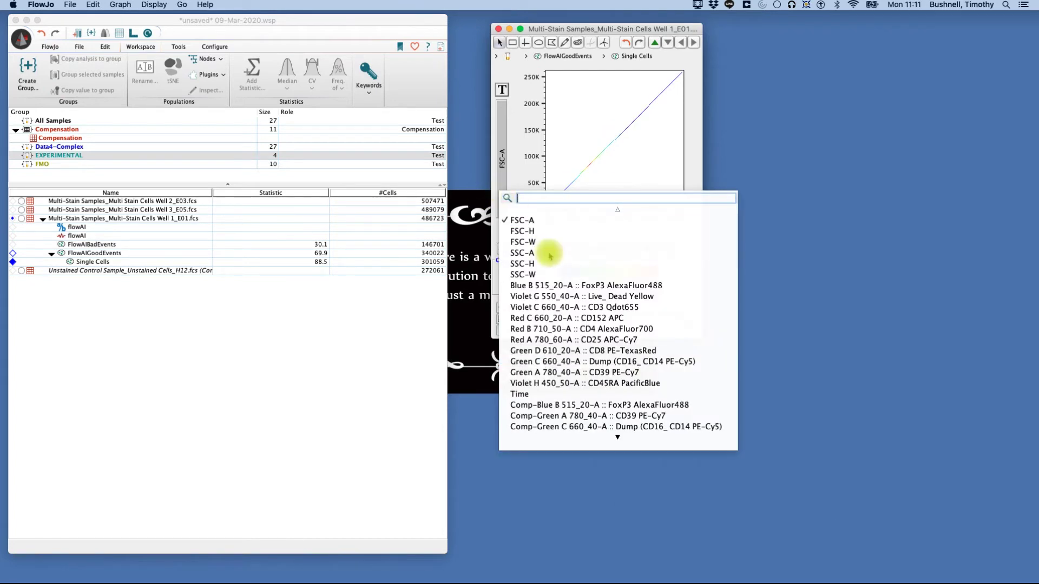
click(528, 254)
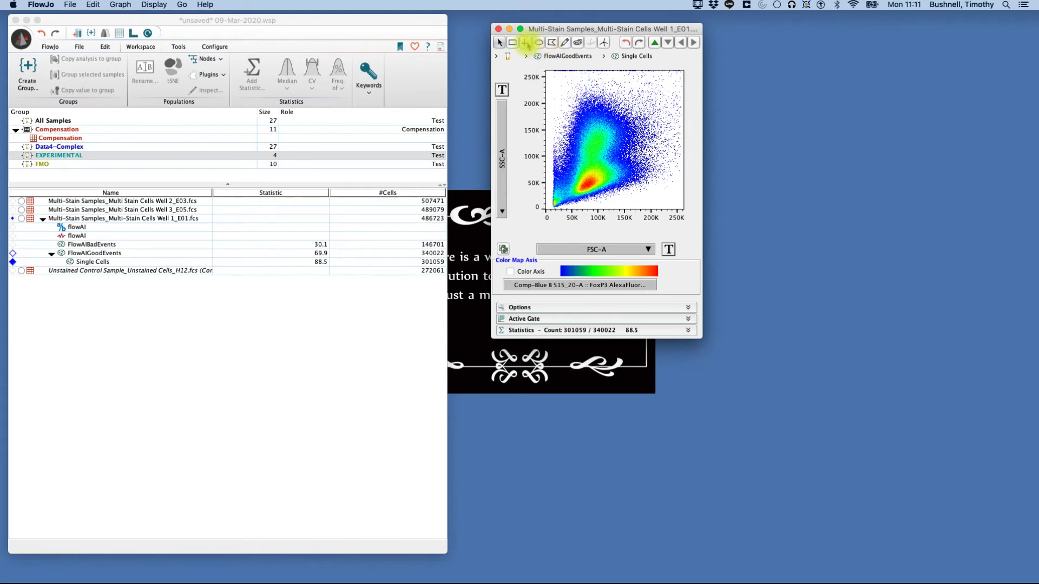
Draw a polygon gate excluding low-FSC debris and name it schmutz (94.6%, 284,722 events).
click(545, 42)
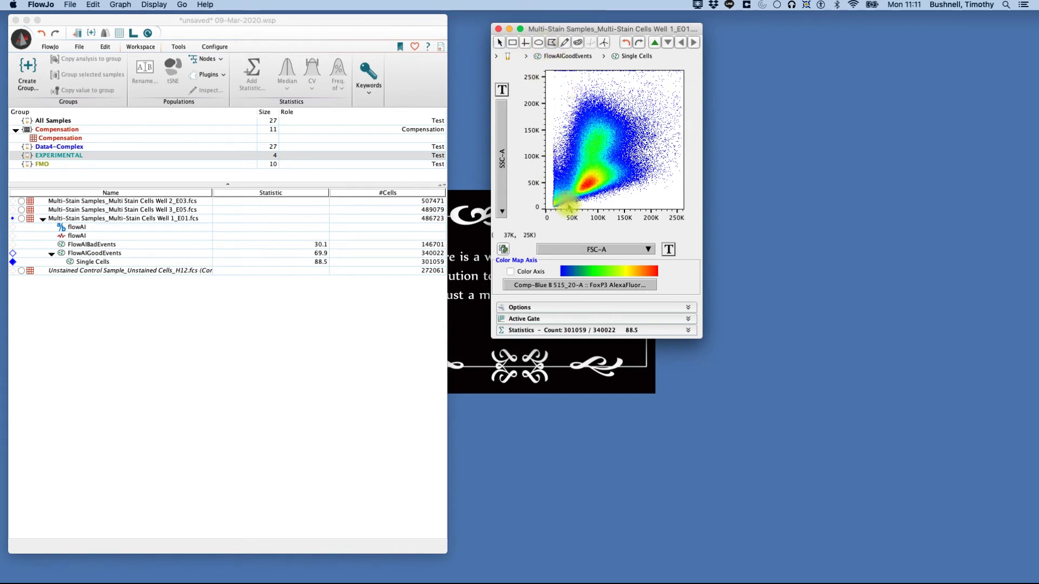
click(569, 207)
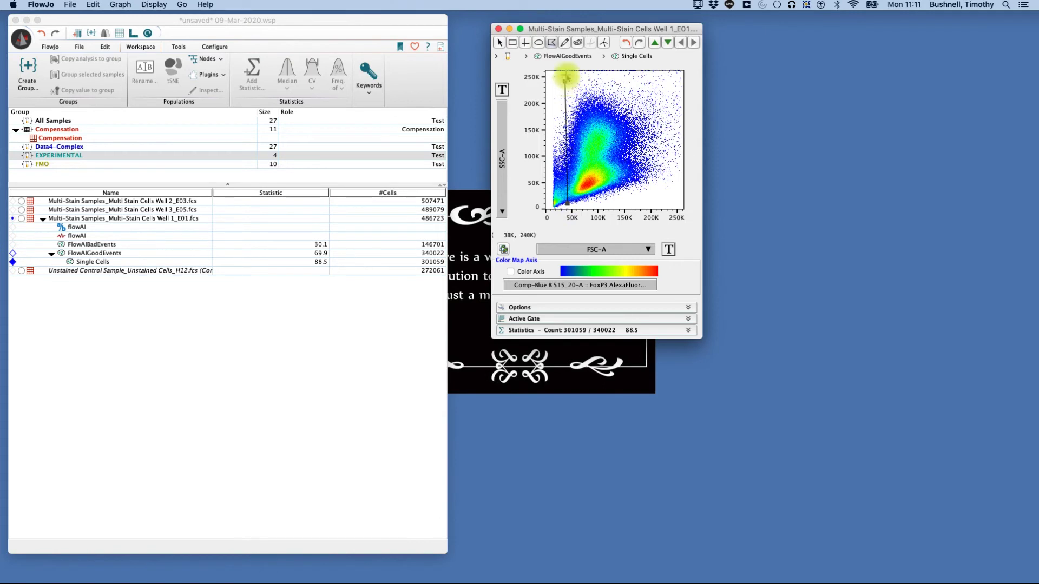
click(566, 75)
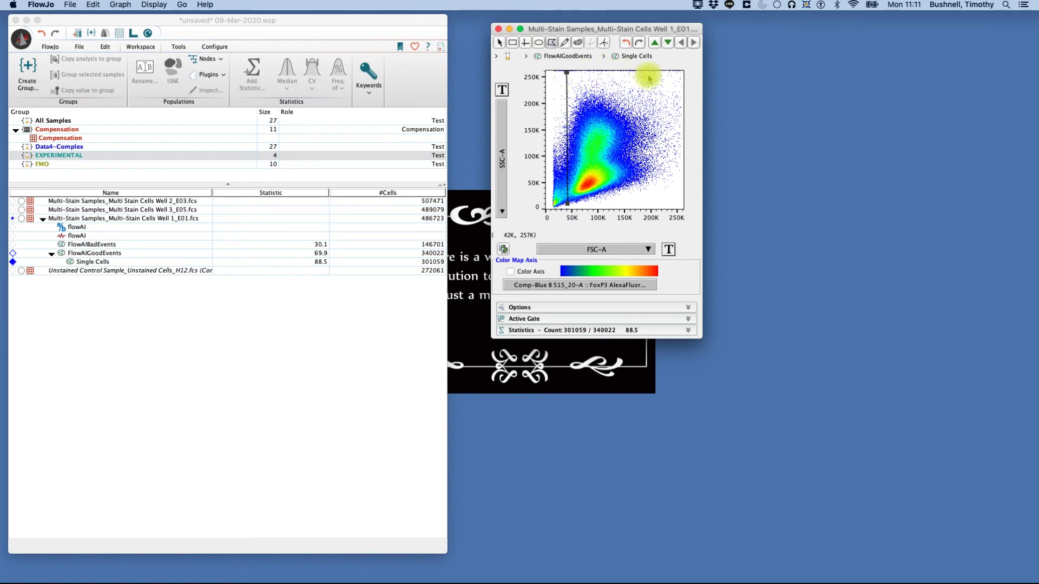
click(683, 74)
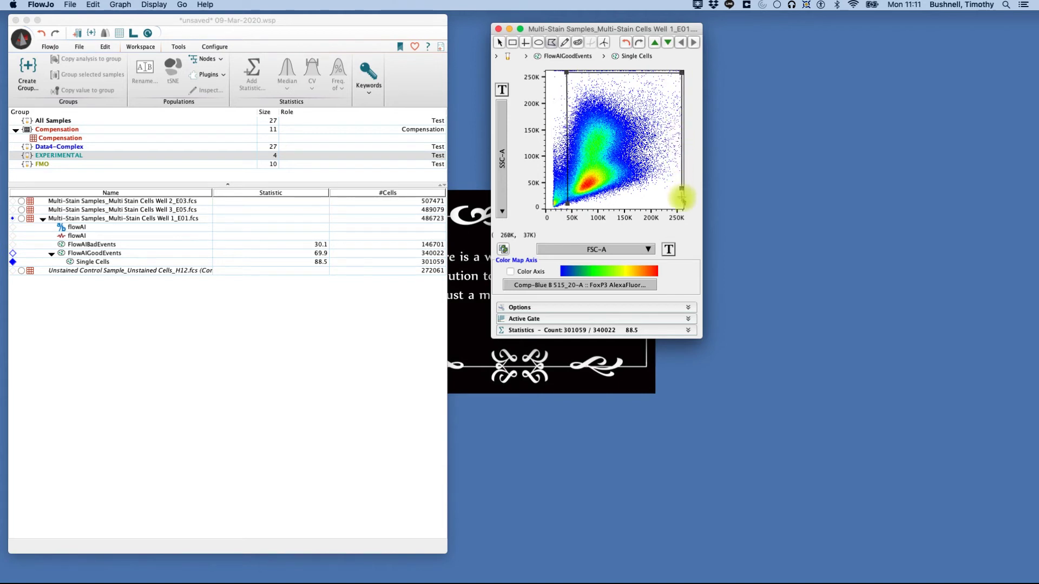
click(683, 200)
click(620, 200)
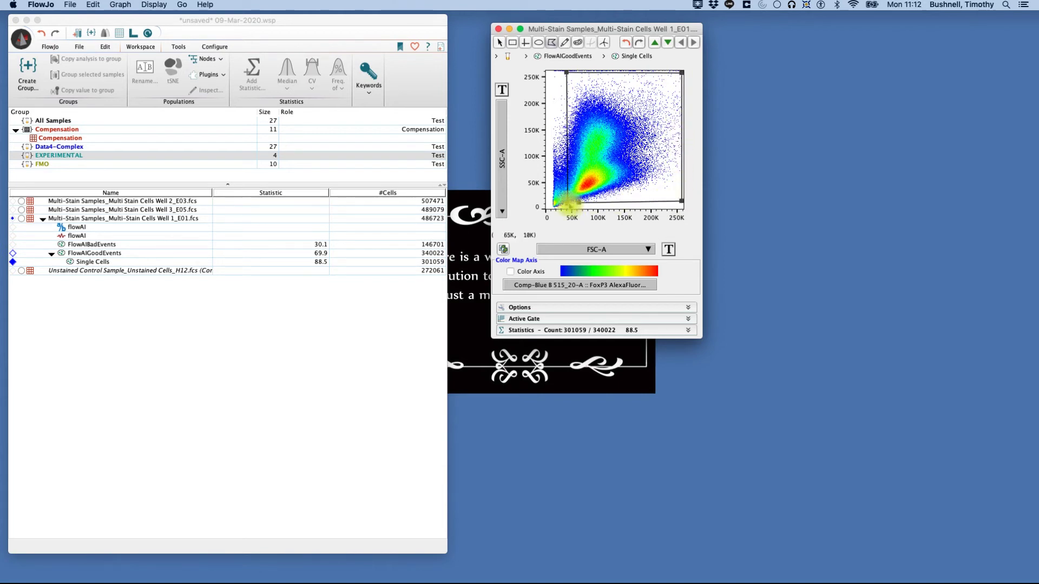
double_click(567, 207)
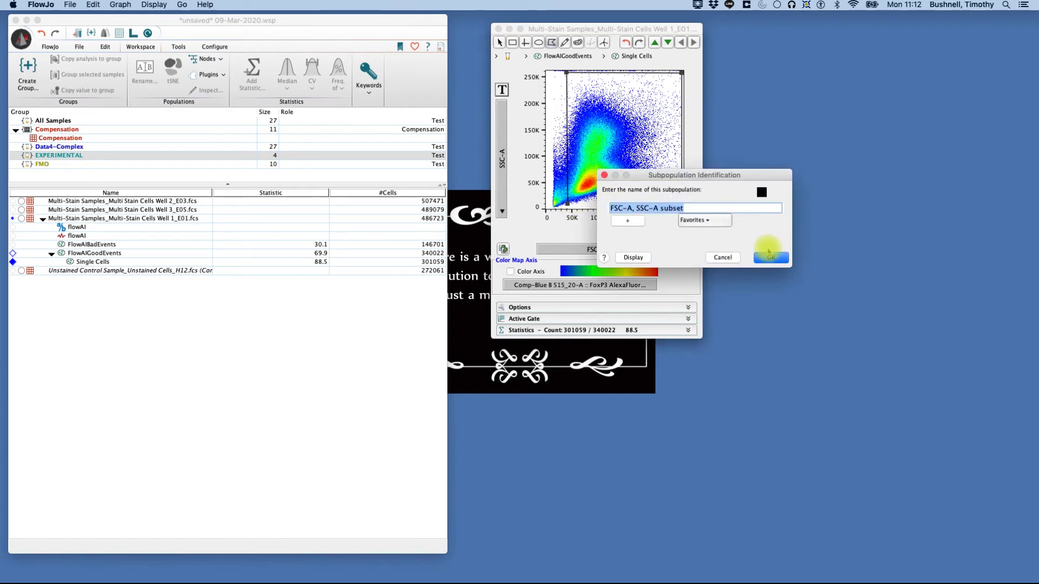
text(schmutz)
click(770, 257)
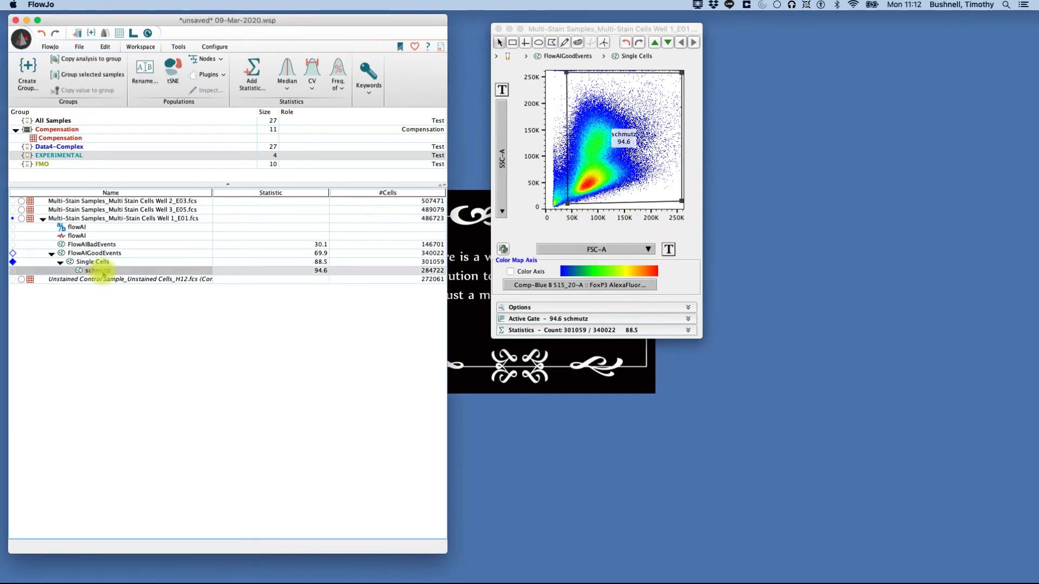
key(super+r)
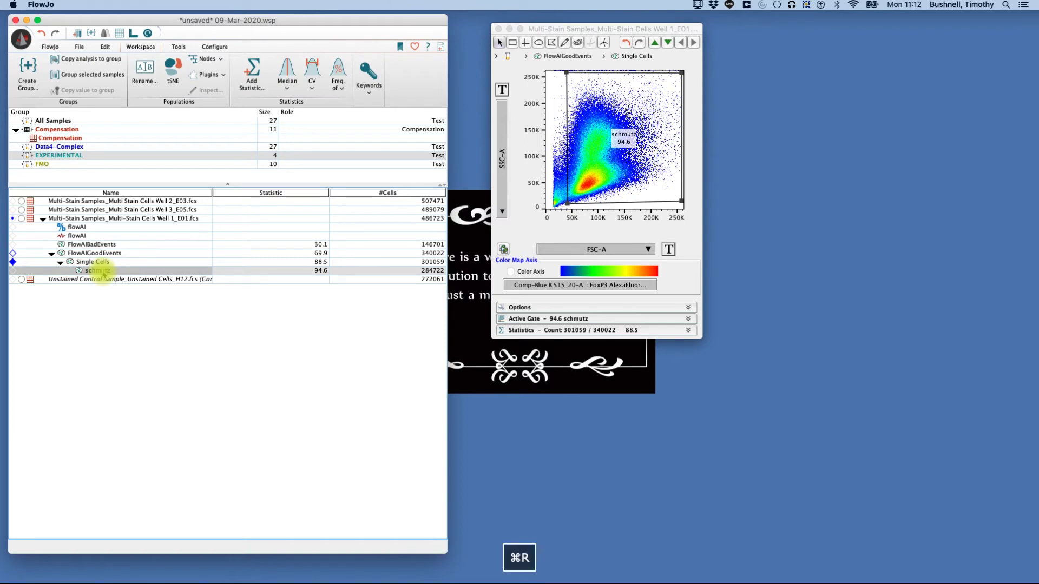
Rename the schmutz gate (94.6%, 284,722 events) to 'cellsofinterest'.
right_click(104, 273)
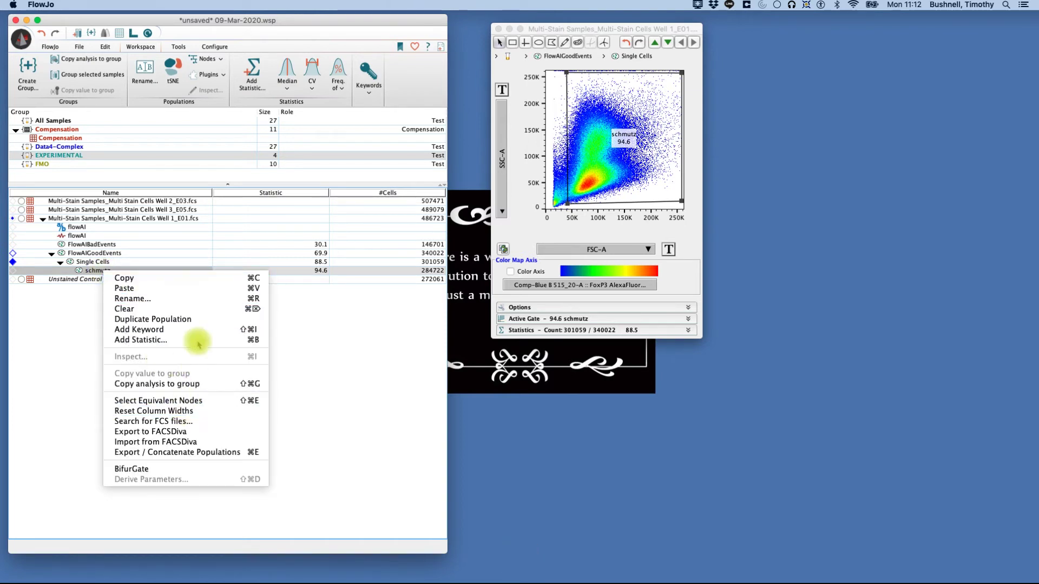
click(133, 300)
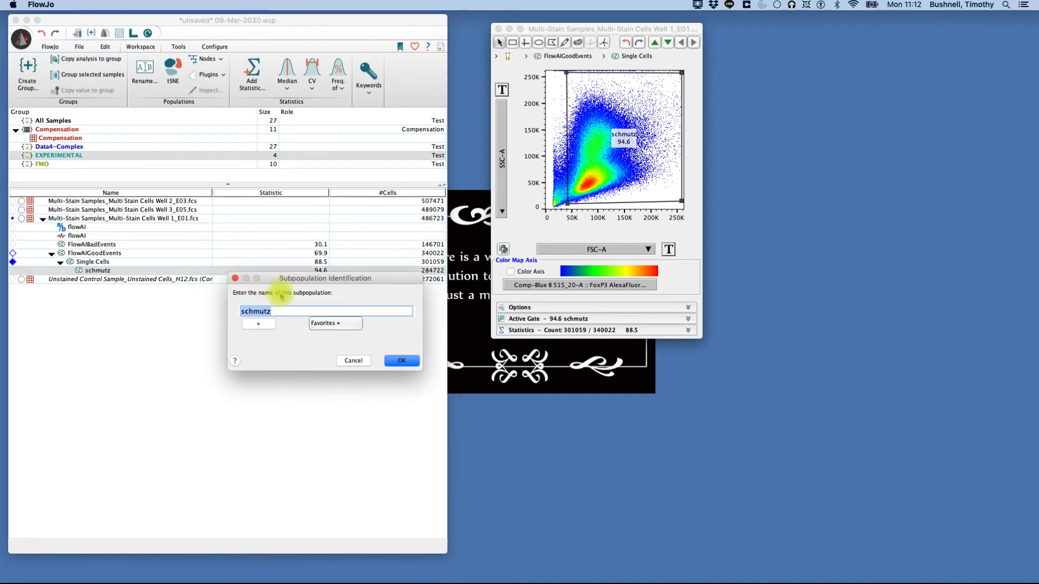
text(cellsofinterest)
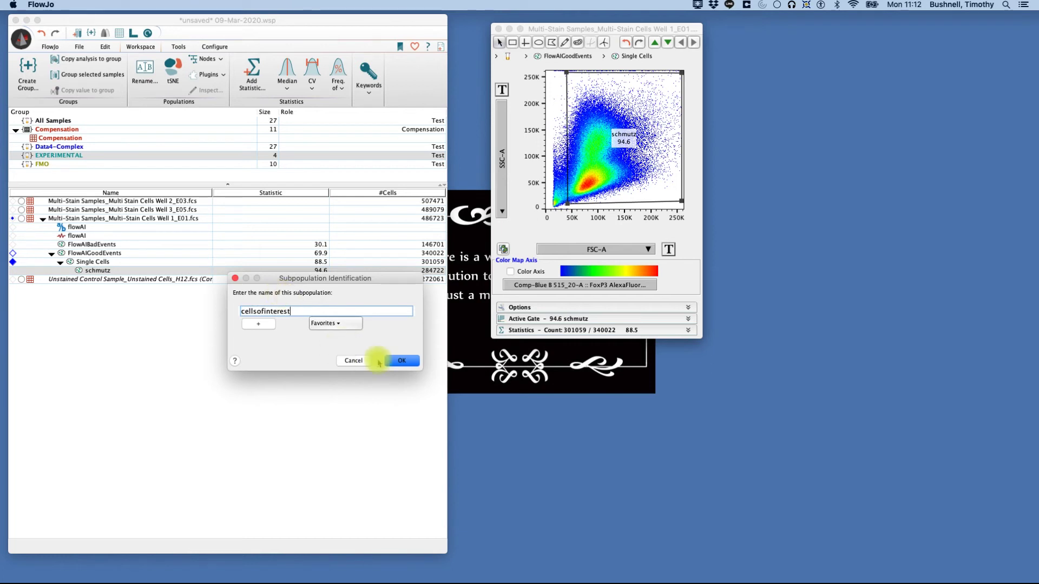
click(401, 361)
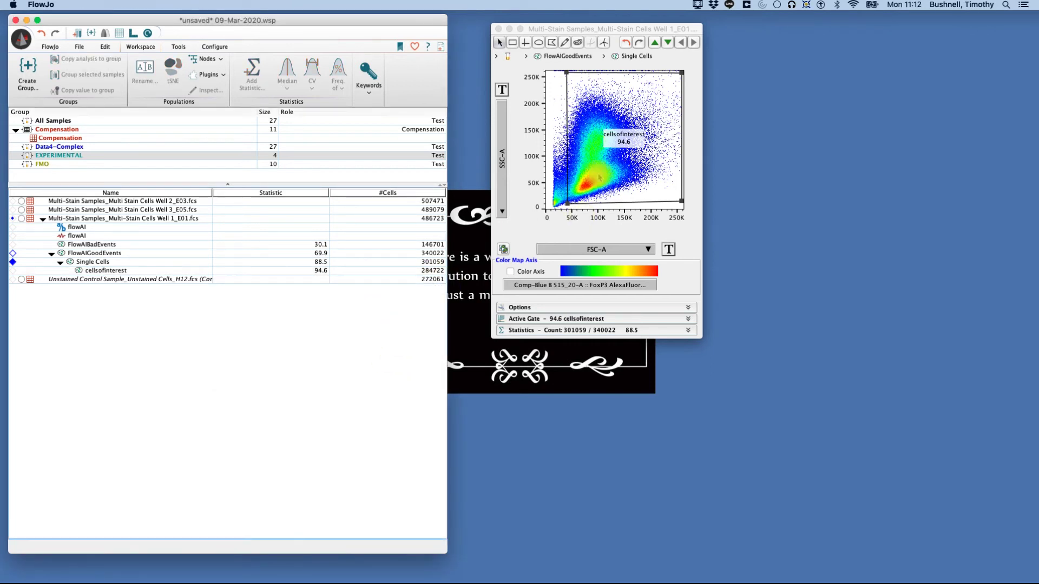
click(599, 180)
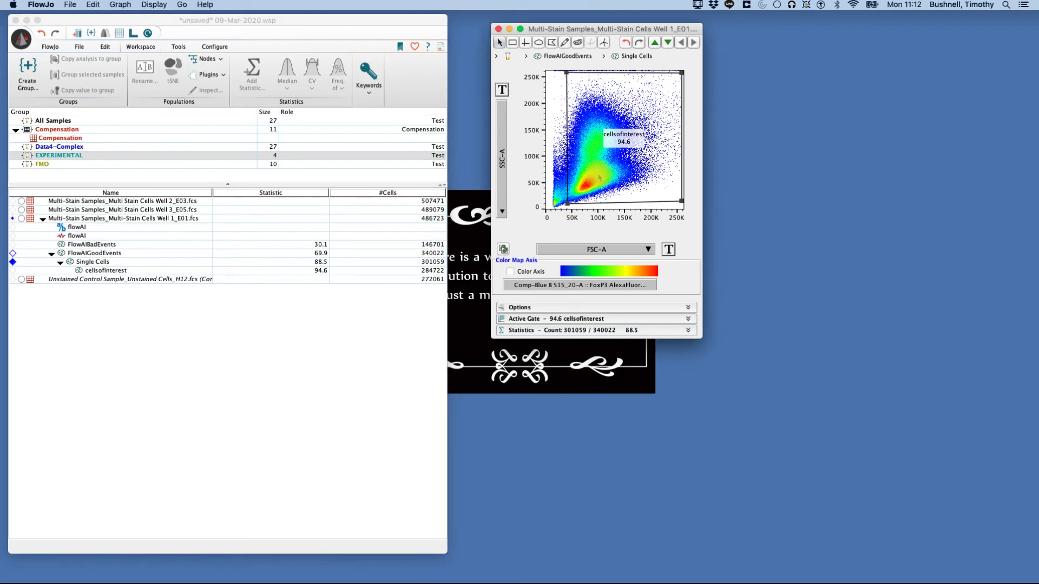
Open a cellsofinterest plot of Comp-Violet G 550_40-A (Y) versus Comp-Green C 660_40-A (X).
double_click(599, 179)
drag(597, 29, 696, 46)
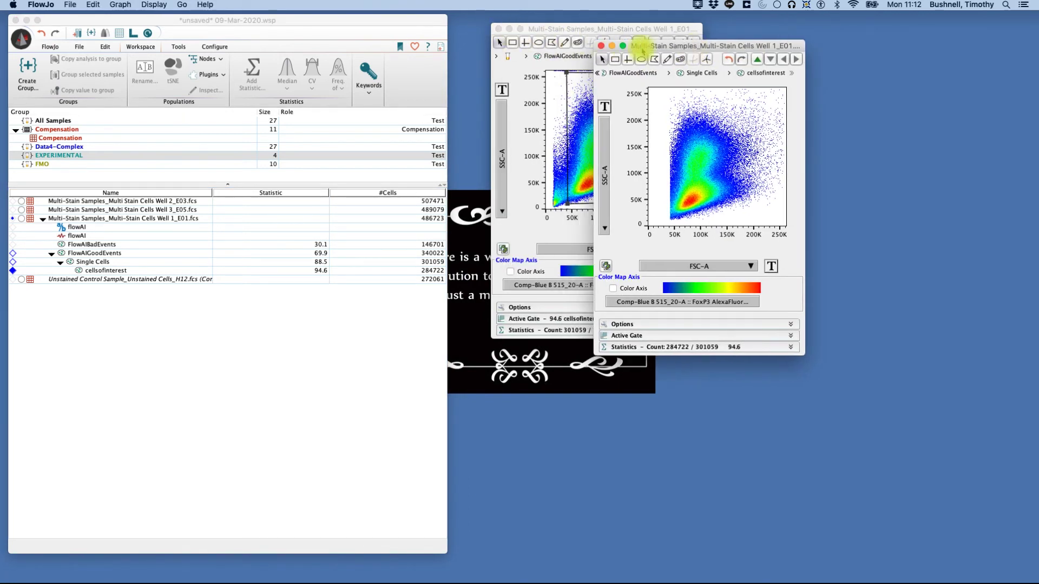
drag(642, 47, 588, 38)
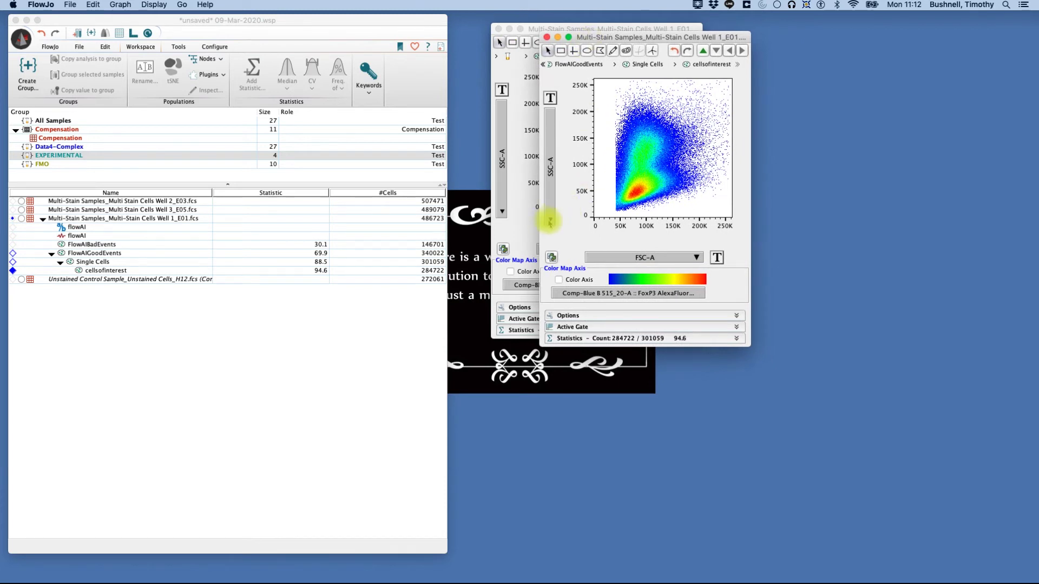
click(550, 221)
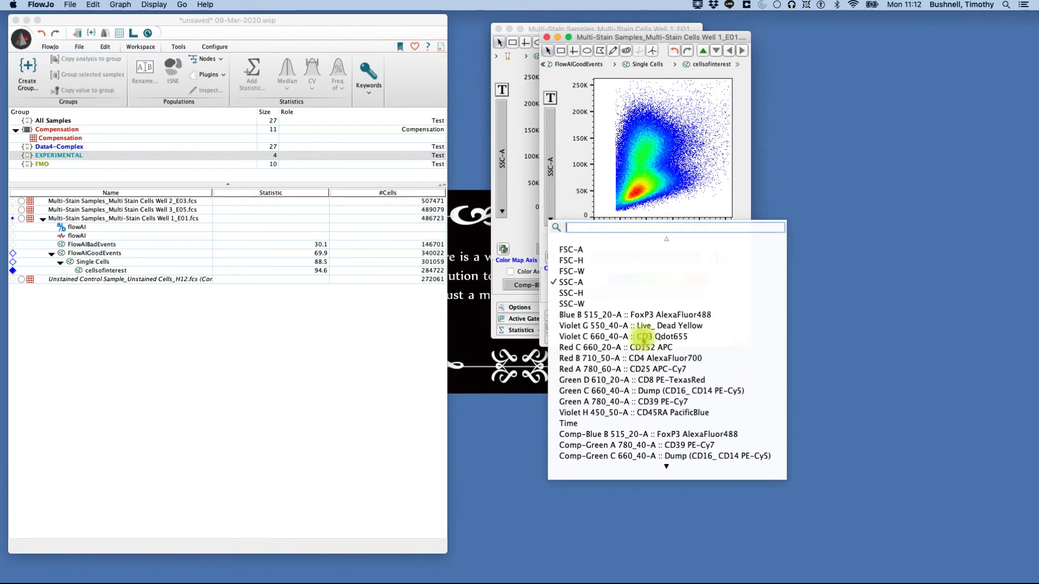
scroll(649, 390, down, 3)
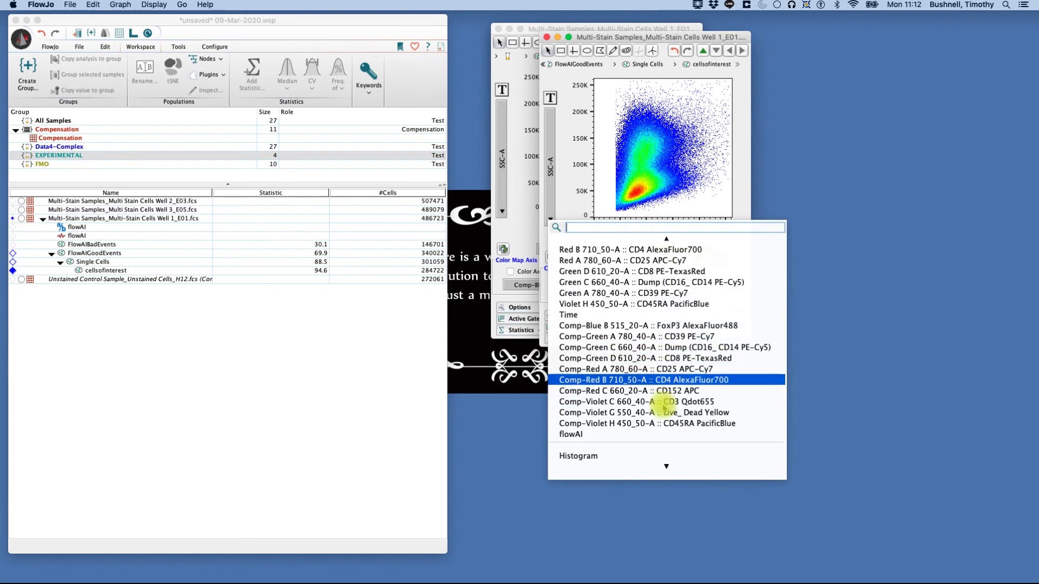
scroll(654, 402, down, 4)
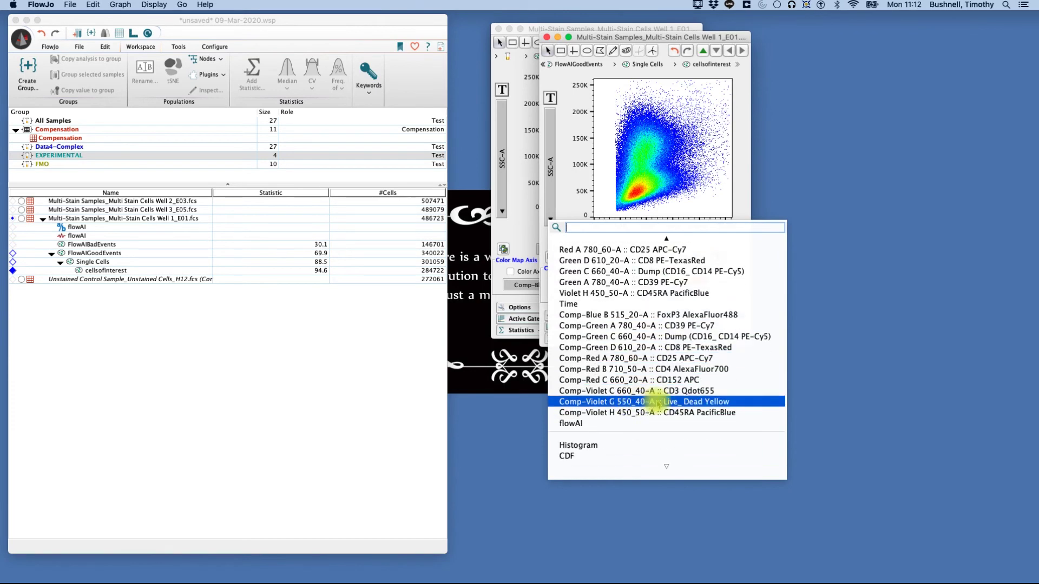
click(656, 402)
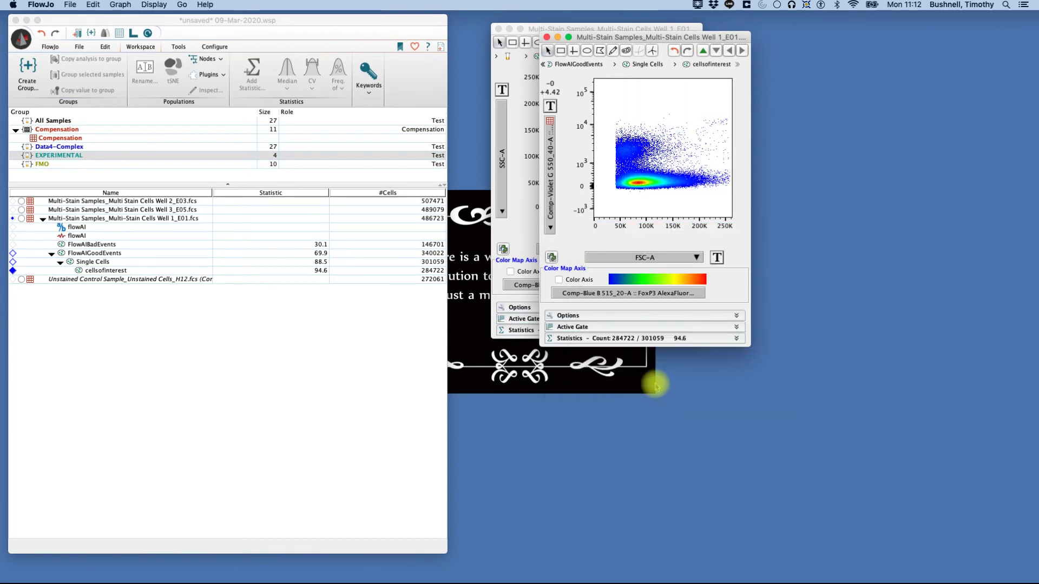
click(656, 258)
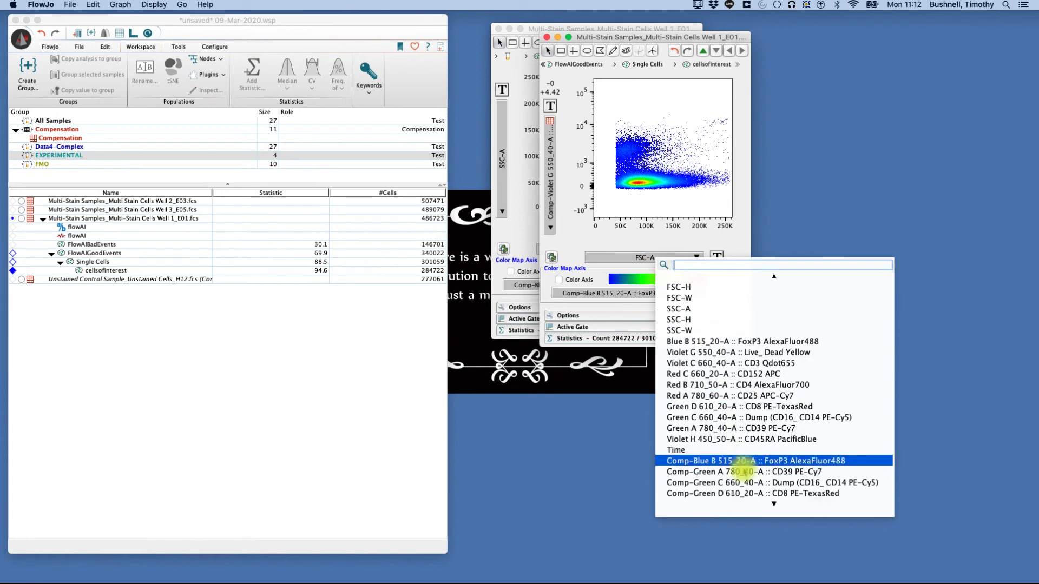
scroll(731, 455, down, 5)
click(734, 439)
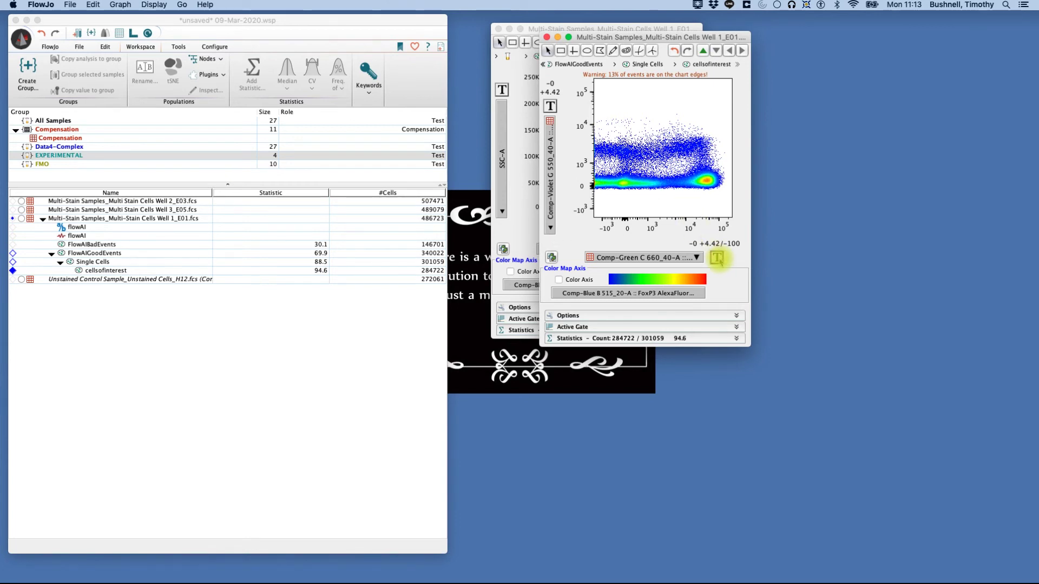
click(718, 258)
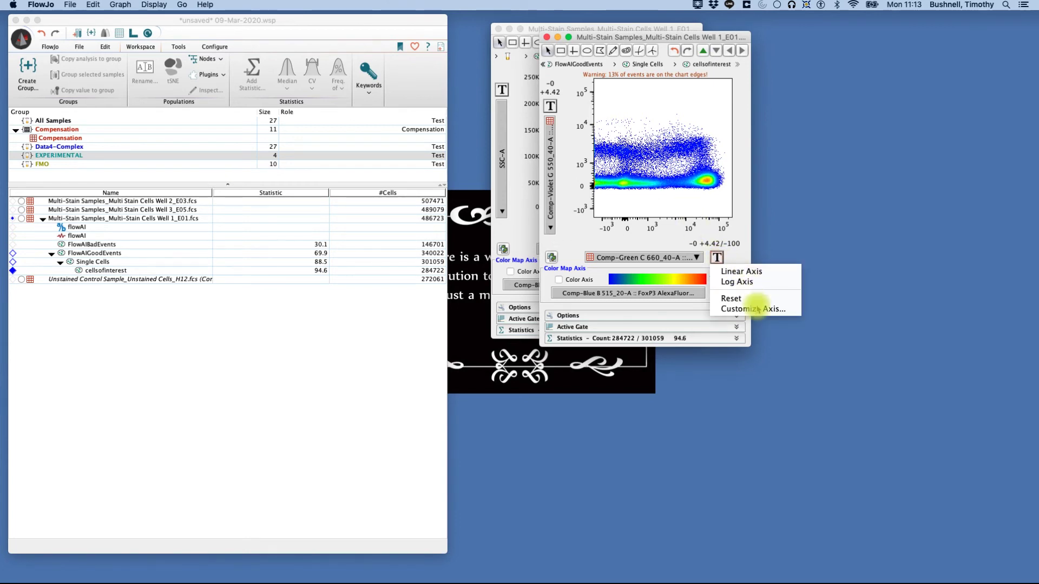
Customize the Dump axis biexponential transform to a width basis of -398 and apply it.
click(754, 308)
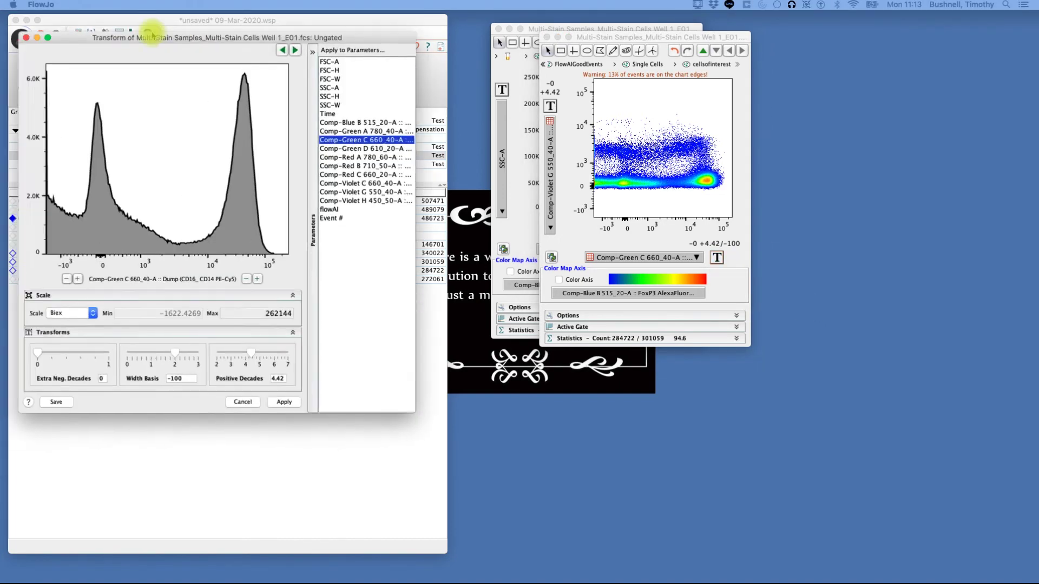
drag(138, 45, 182, 24)
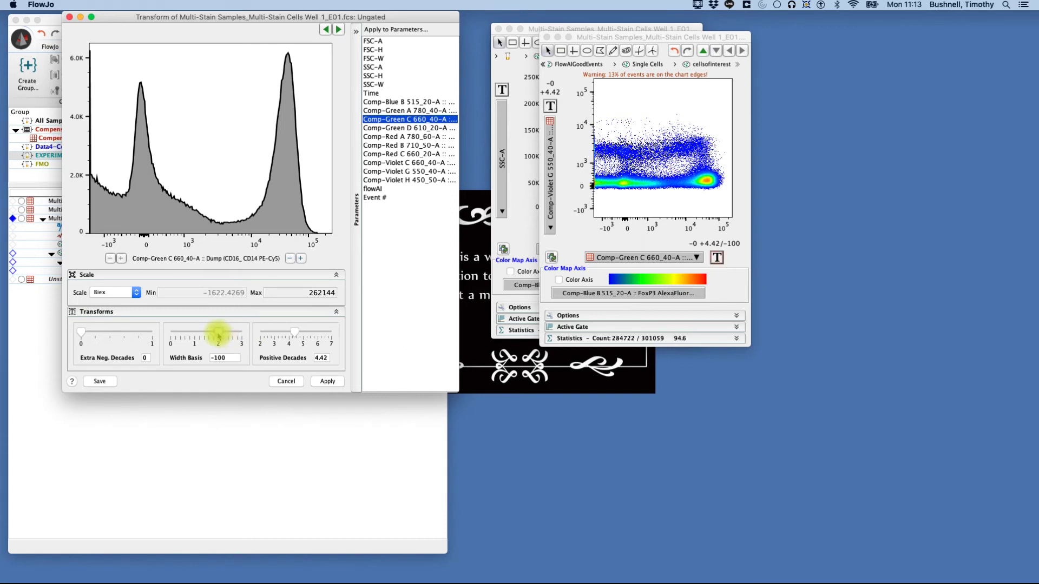
drag(221, 335, 231, 332)
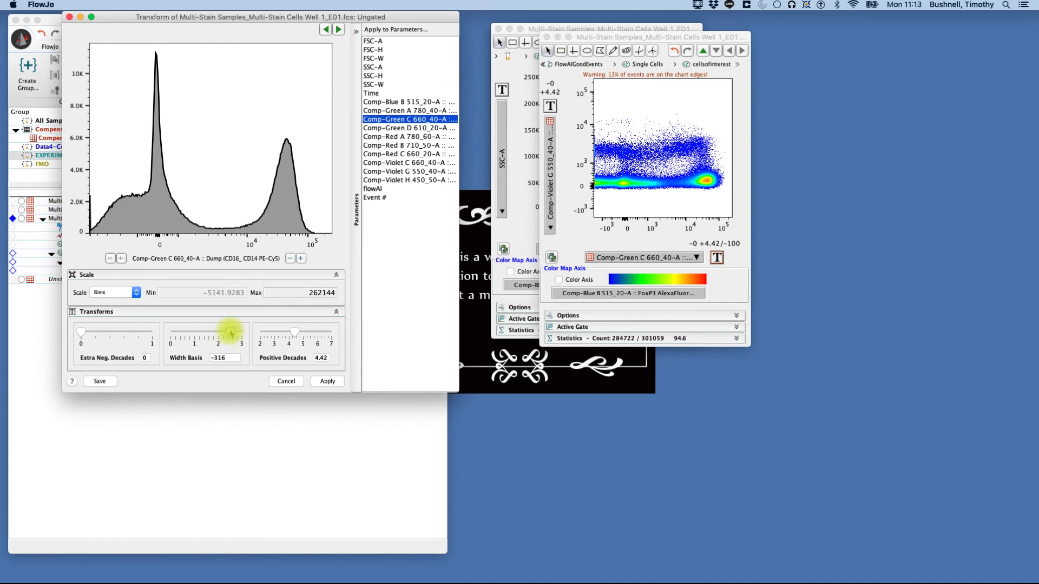
drag(231, 334, 219, 333)
click(302, 258)
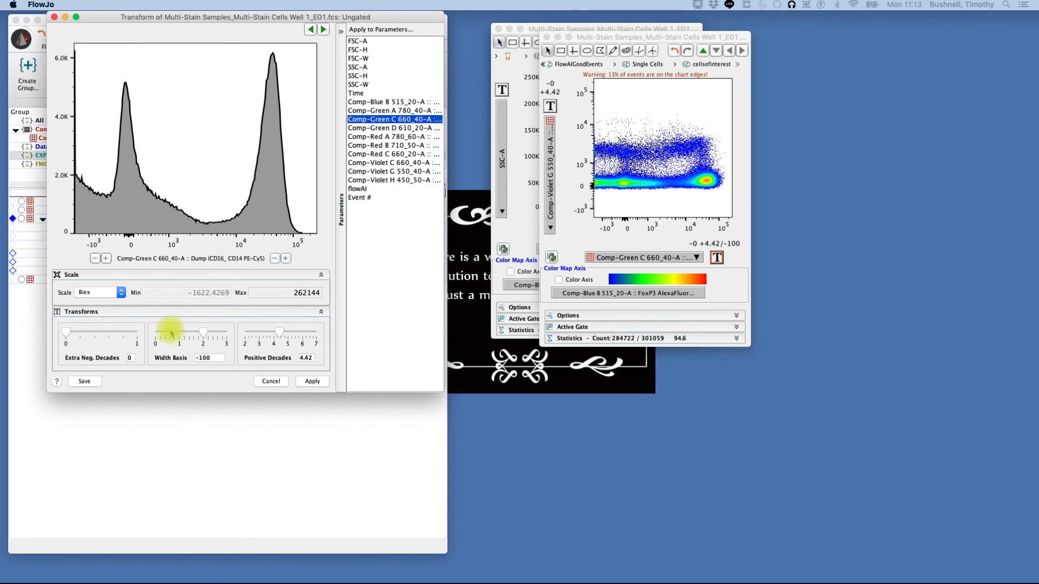
drag(205, 334, 220, 335)
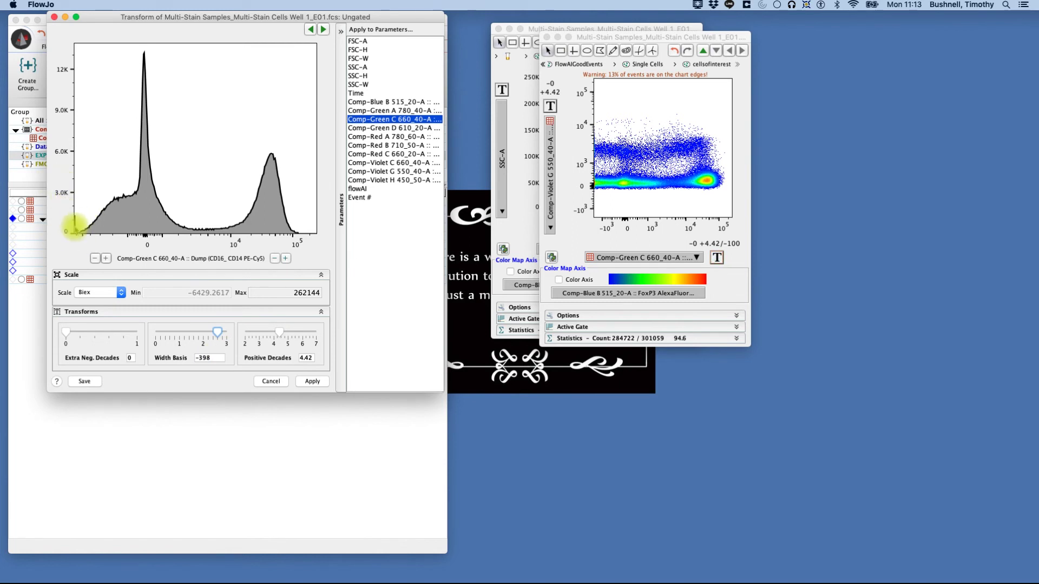
click(310, 382)
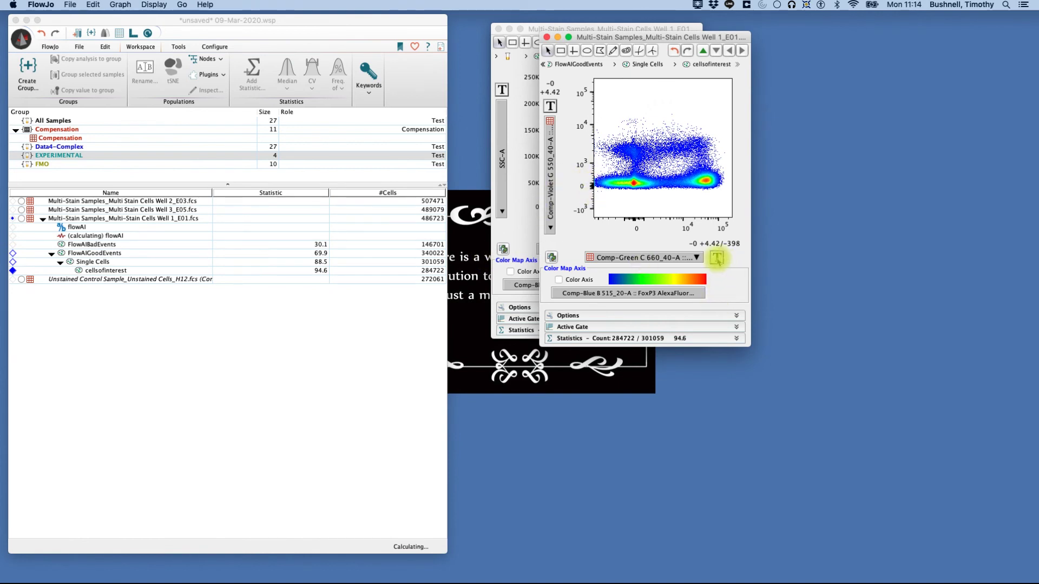
click(717, 258)
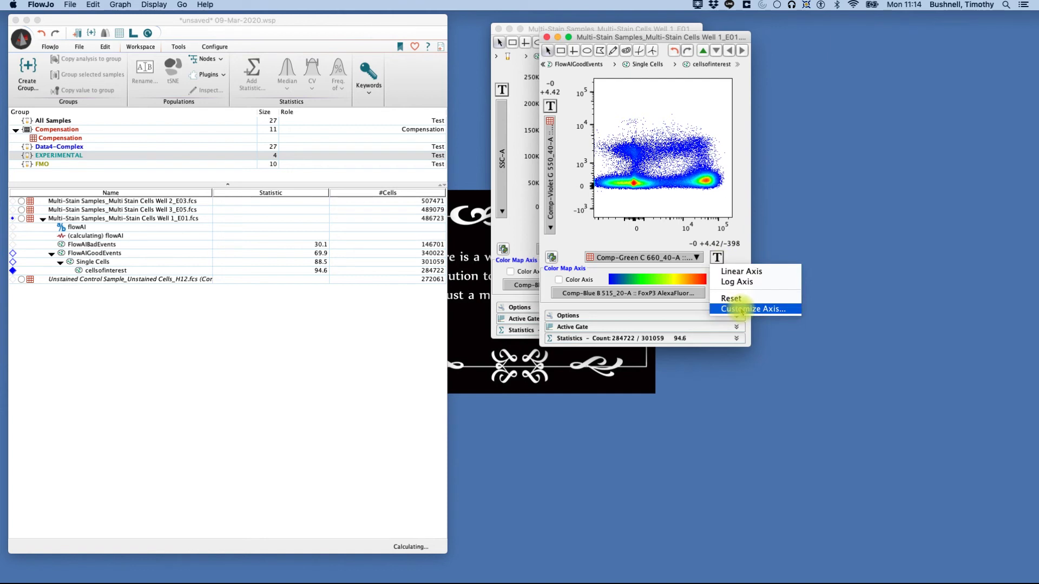
Change the Dump axis width basis to -794 and apply it.
click(751, 308)
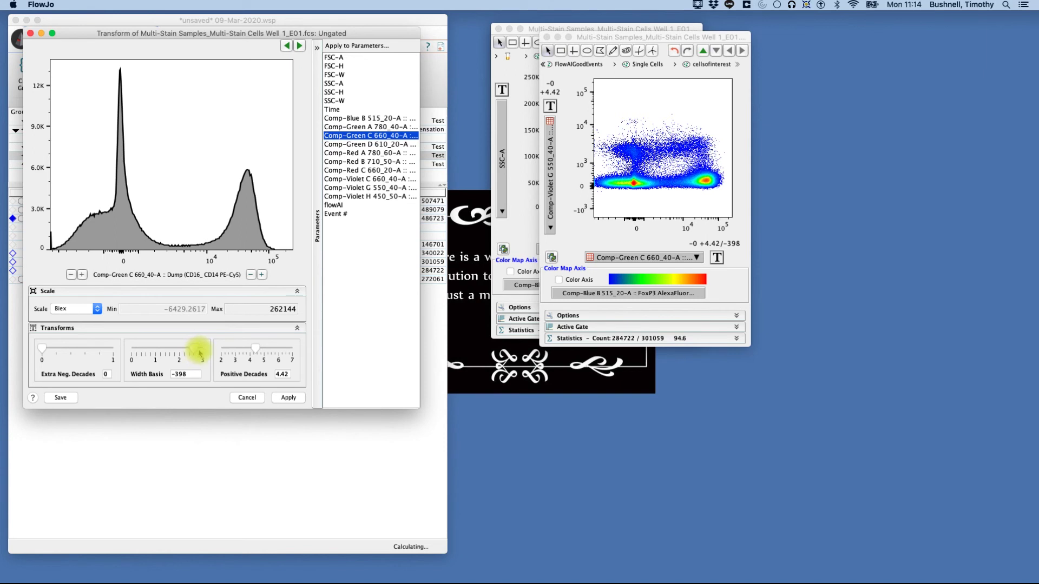
drag(200, 351, 197, 350)
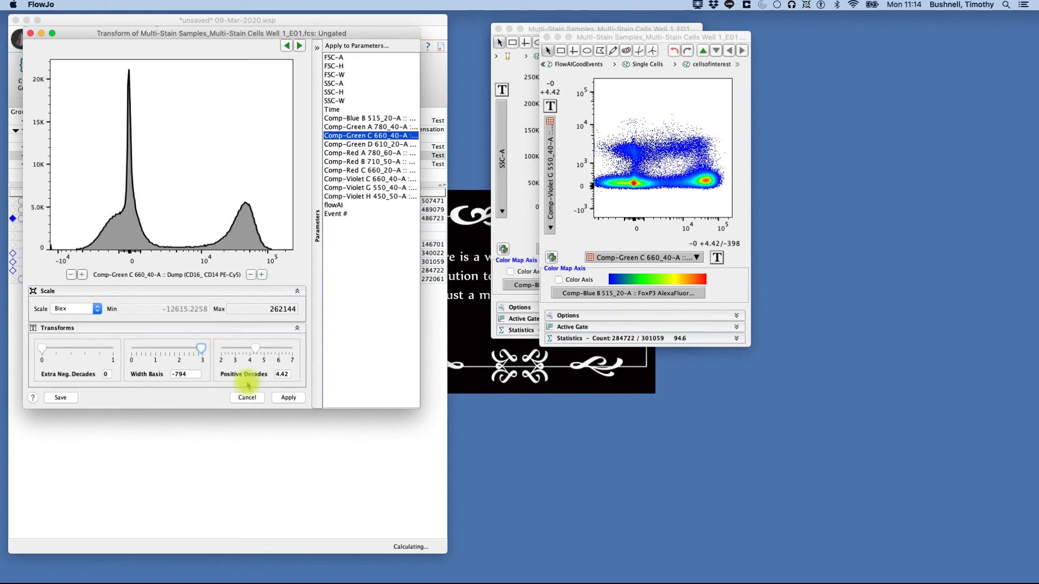
click(288, 396)
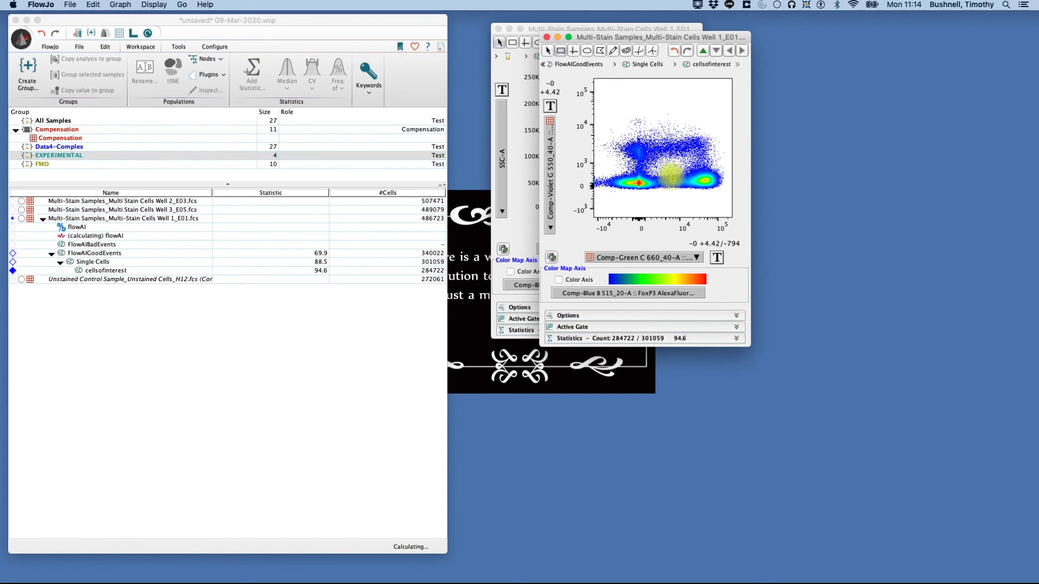
Gate the dump-negative, Live/Dead-low cluster as 'live cells' (54.7%, 155,764 events).
drag(658, 171, 613, 197)
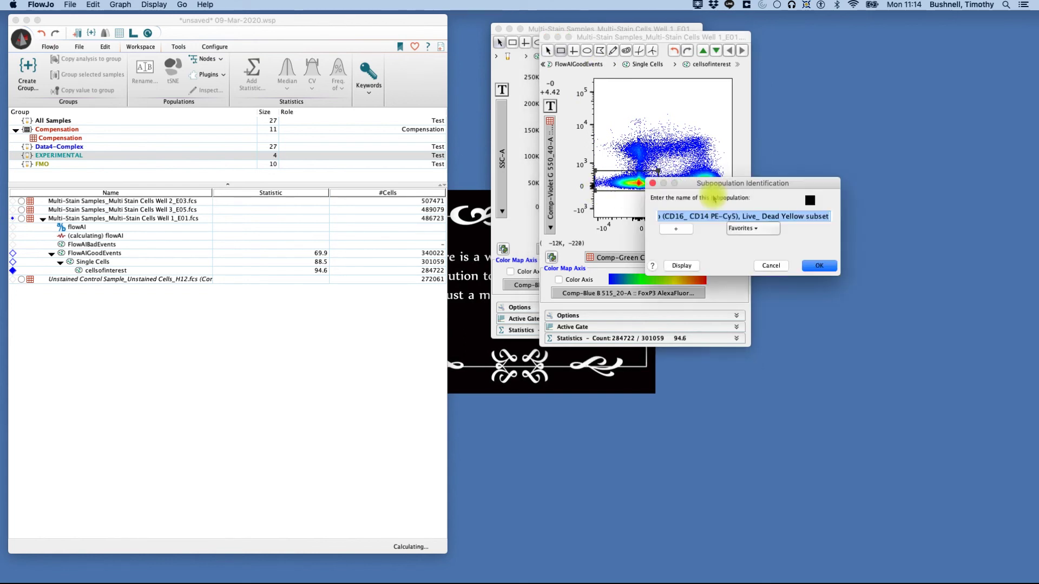
text(live cells)
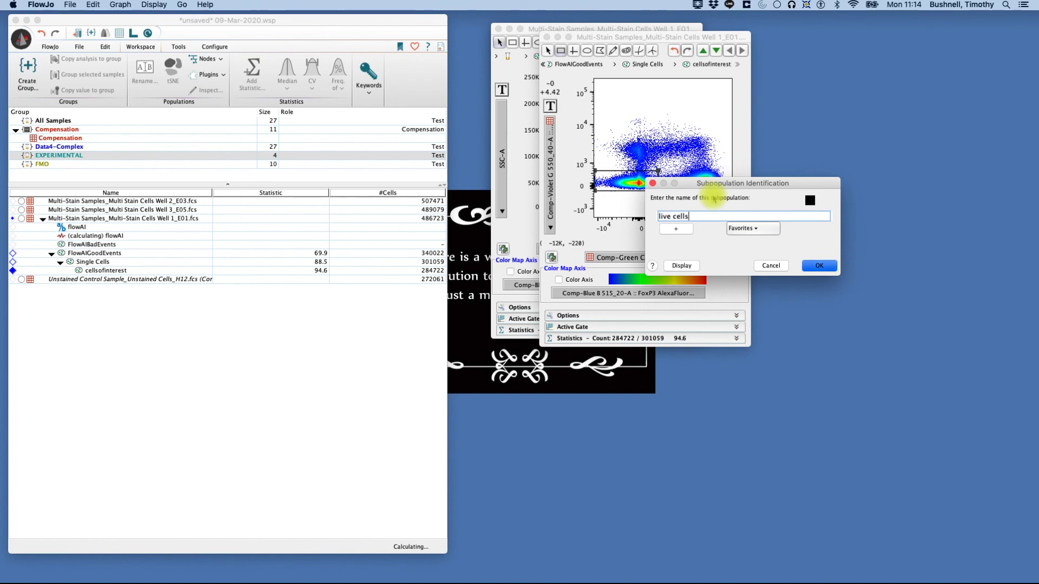
key(Return)
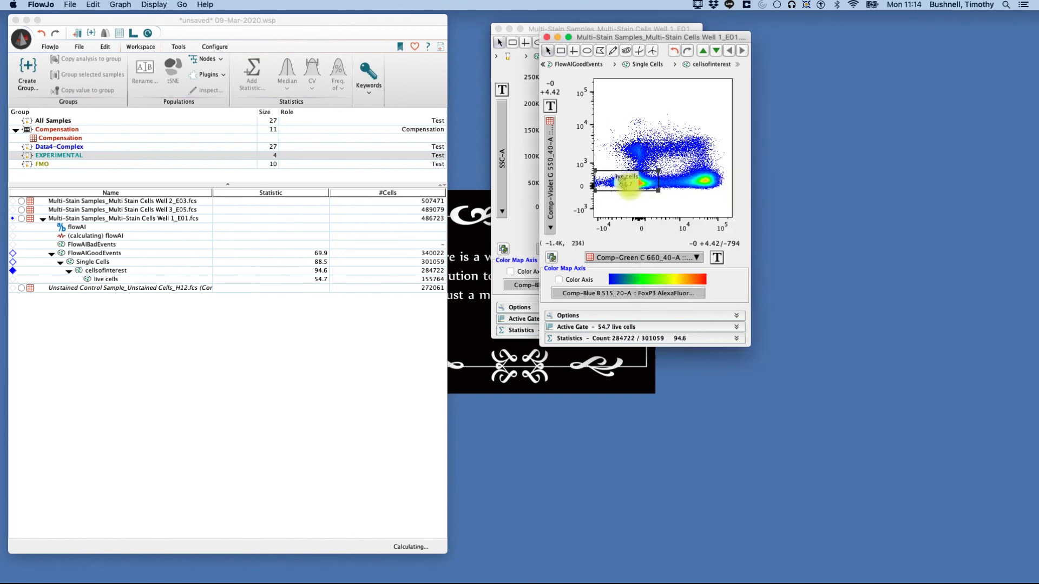